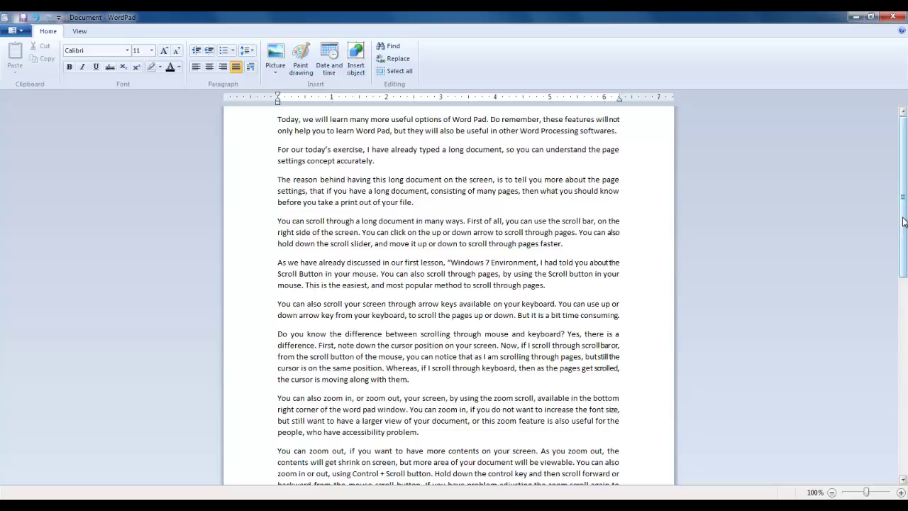
Move through the document's opening paragraphs a line at a time and return to its beginning.
click(903, 481)
click(904, 481)
click(903, 481)
click(903, 481)
click(904, 481)
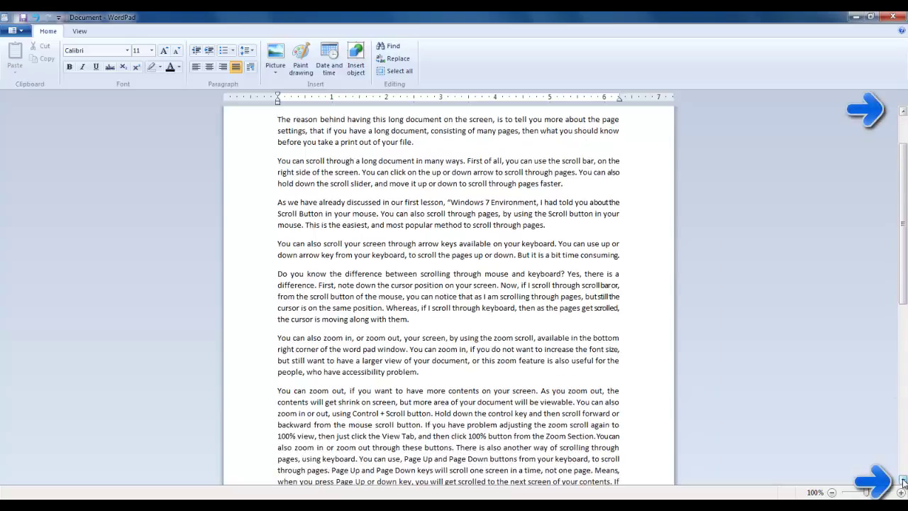
click(903, 481)
click(904, 481)
click(903, 481)
click(903, 481)
click(903, 112)
click(904, 112)
click(903, 112)
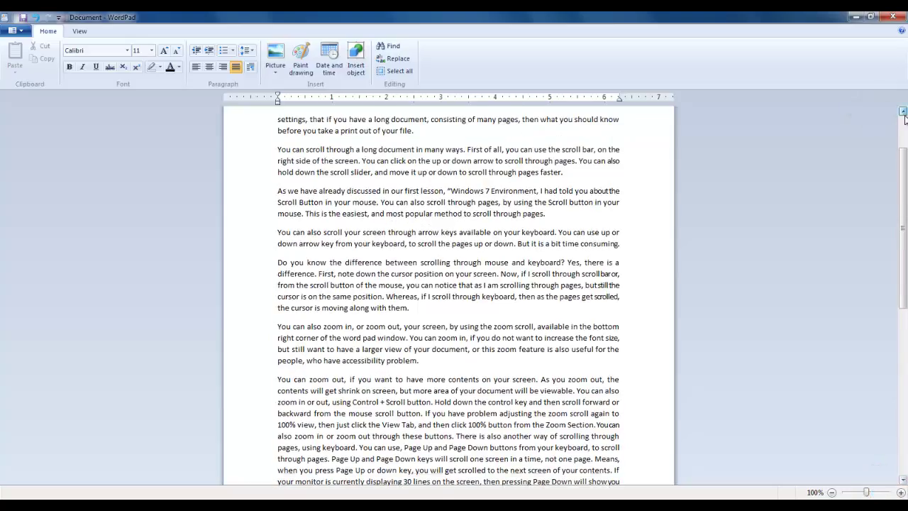
click(903, 112)
click(903, 112)
click(903, 112)
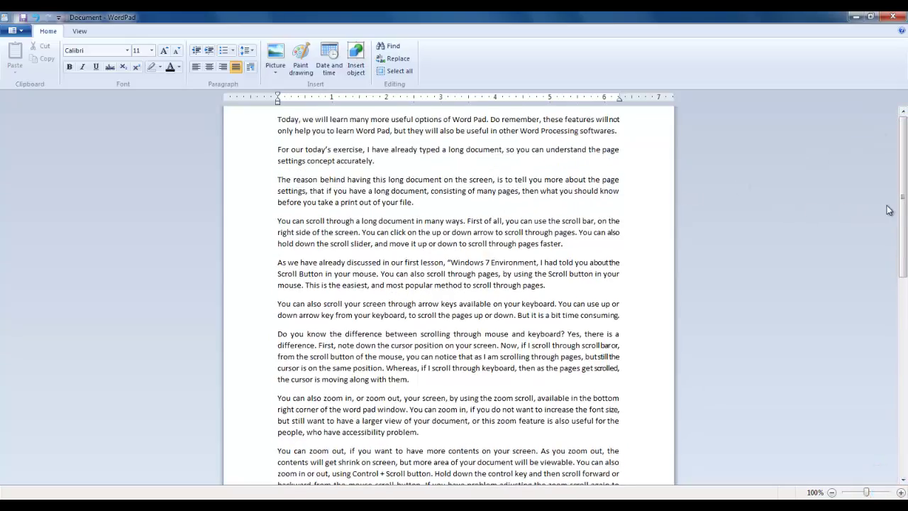
drag(890, 210, 906, 188)
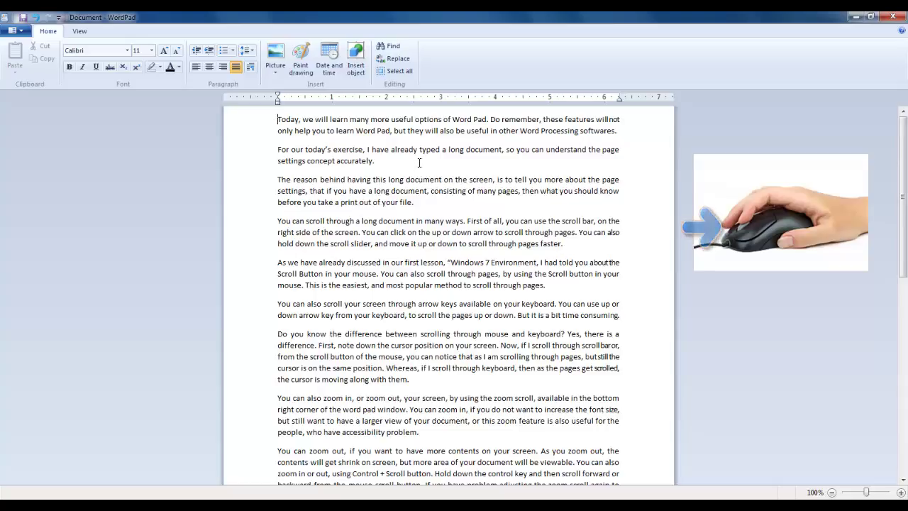
Skim the document down to the page settings paragraphs and return to the first paragraph.
scroll(419, 164, down, 3)
scroll(419, 161, down, 13)
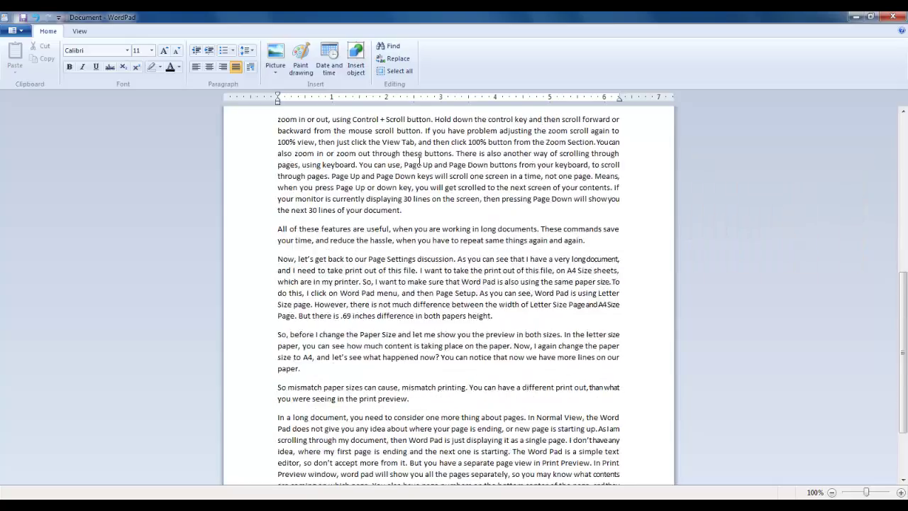
scroll(420, 159, up, 8)
scroll(420, 159, up, 8)
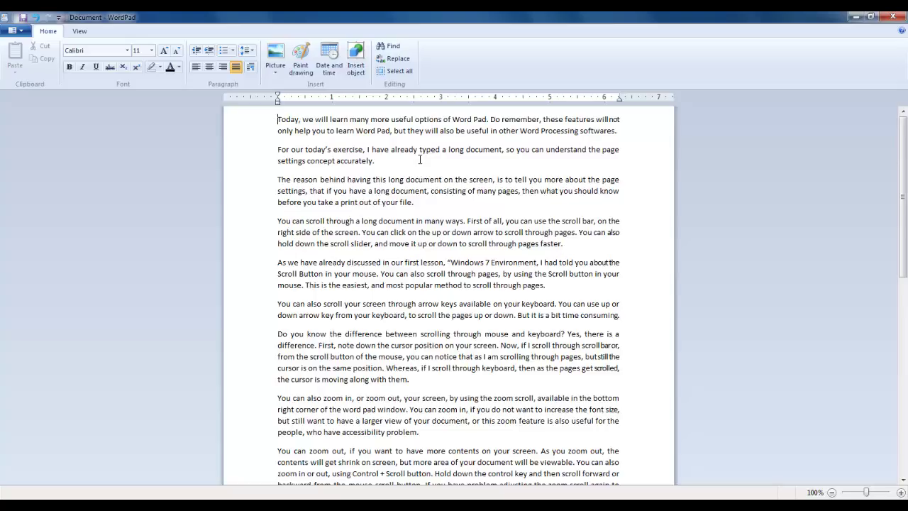
Move the text cursor line by line down into the paragraph on zooming out and back to the document's start.
key(Down)
key(Down)
key(Down)
key(Down)
key(Down)
key(Down)
key(Down)
key(Down)
key(Down)
key(Down)
key(Down)
key(Down)
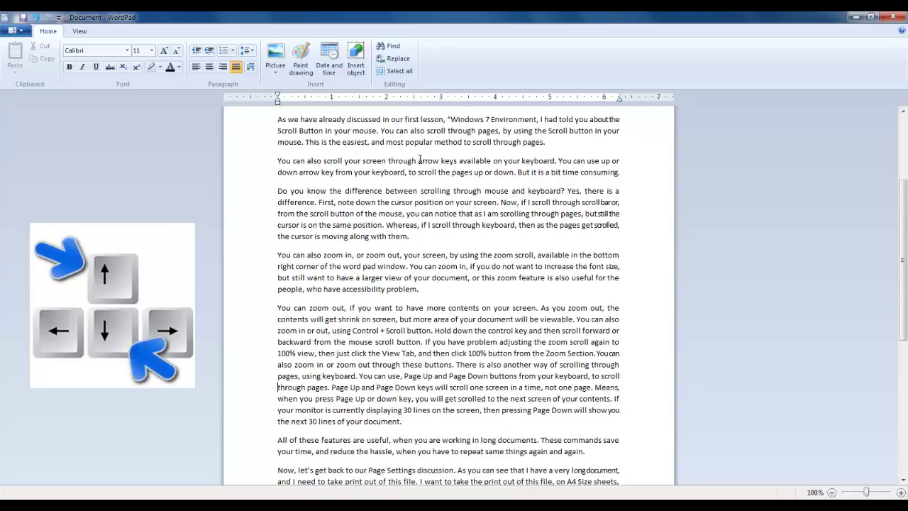
key(Up)
key(Up)
key(Up)
key(Up)
key(Up)
key(Up)
key(Up)
key(Up)
key(Up)
key(Up)
key(Up)
key(Up)
key(Up)
key(Up)
key(Up)
key(Up)
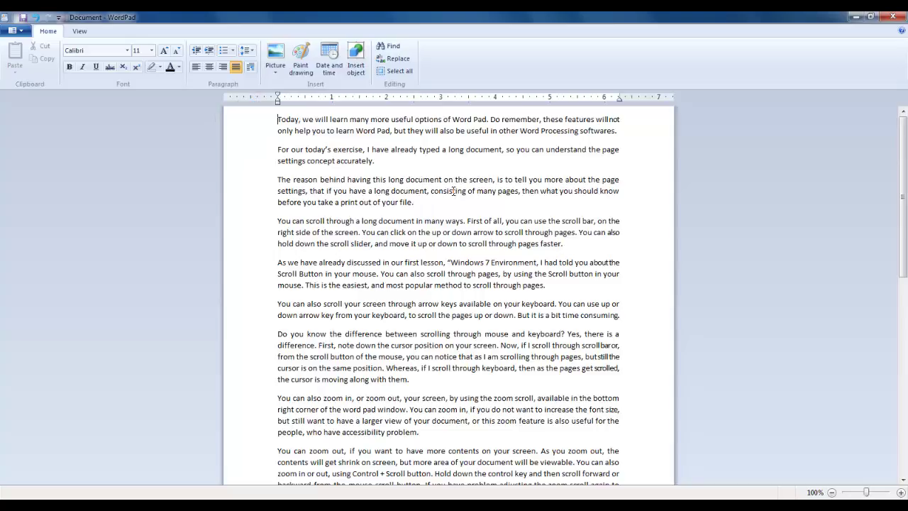
View further parts of the document and return to its beginning twice, leaving the text cursor in place.
scroll(453, 188, down, 8)
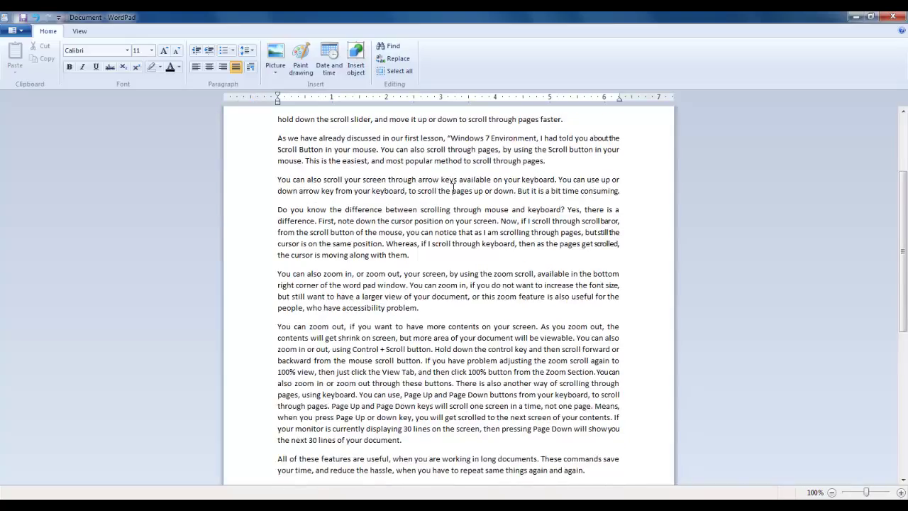
scroll(453, 188, up, 8)
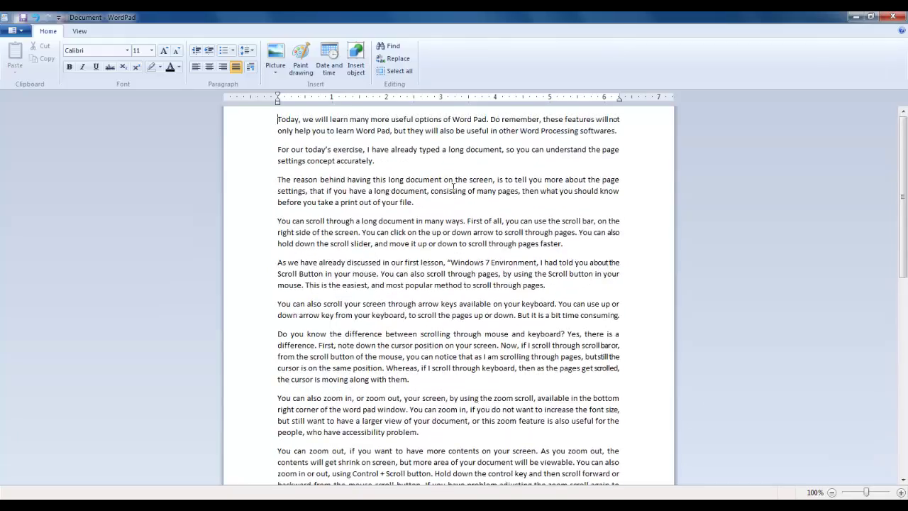
scroll(454, 190, down, 12)
scroll(454, 188, up, 12)
Move the text cursor down line by line to the sentence about Page Up and Page Down, and back up again.
key(Down)
key(Down)
key(Down)
key(Down)
key(Down)
key(Down)
key(Down)
key(Down)
key(Down)
key(Down)
key(Down)
key(Down)
key(Down)
key(Down)
key(Down)
key(Down)
key(Down)
key(Down)
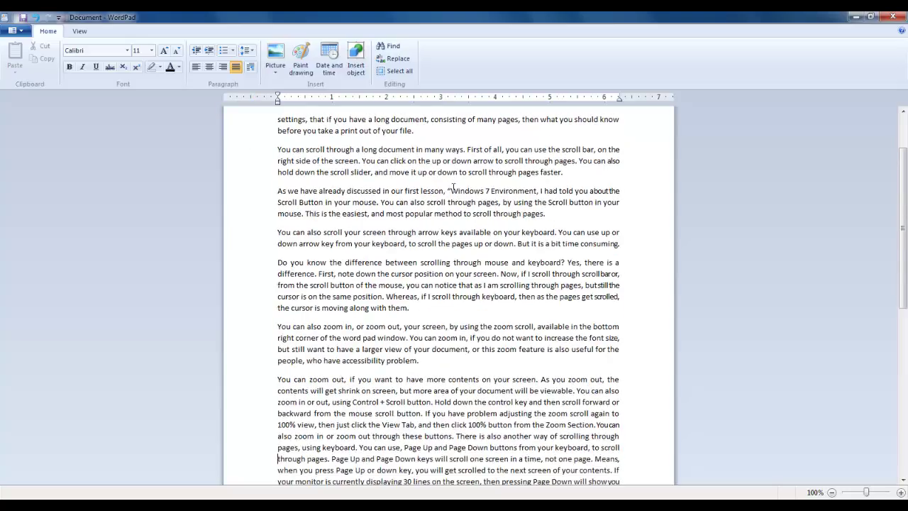
key(Up)
key(Up)
key(Up)
key(Up)
key(Up)
key(Up)
key(Up)
key(Up)
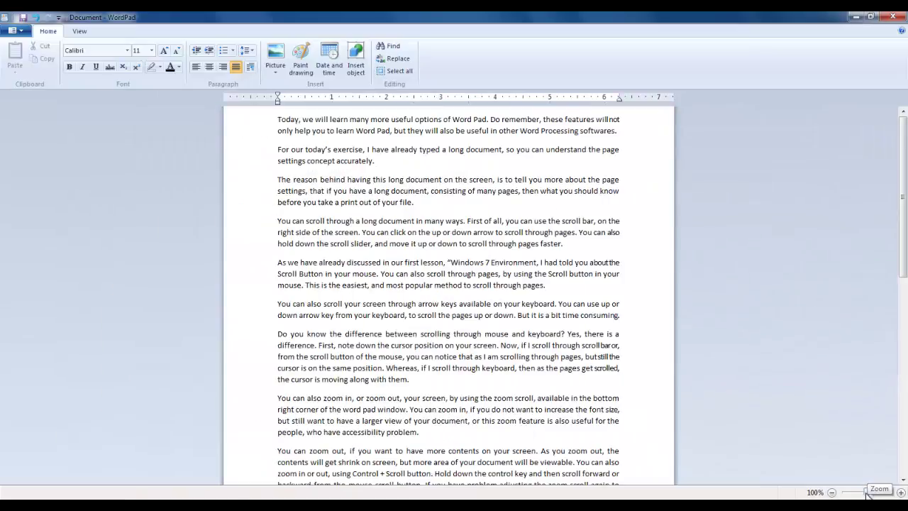
Enlarge the document view to about 204%, dismiss the performance notification, and reduce the view to 75%.
drag(867, 492, 872, 492)
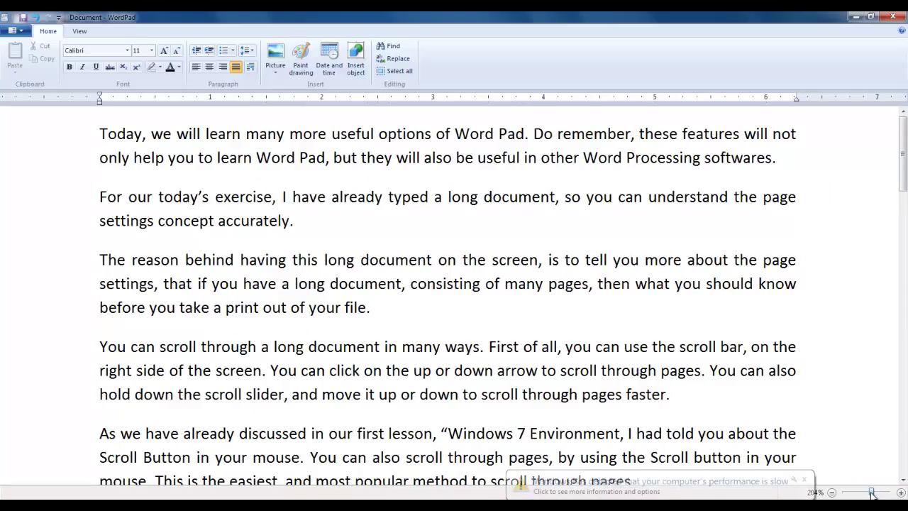
click(806, 483)
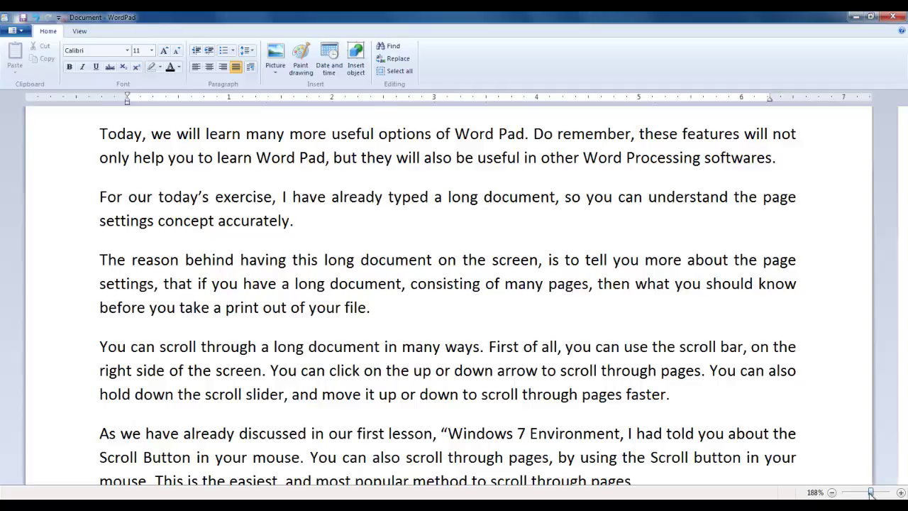
drag(872, 493, 861, 493)
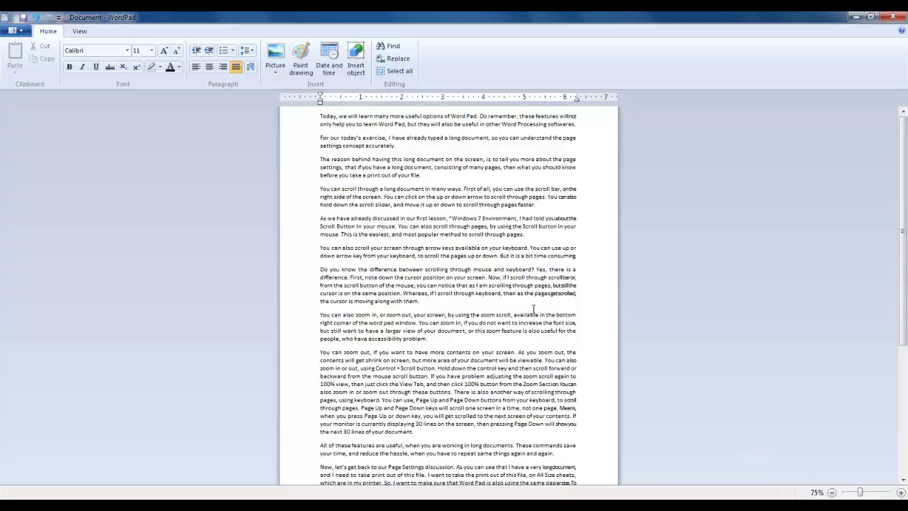
Zoom the document view in to 175% and back out again.
scroll(533, 310, up, 1)
scroll(534, 310, up, 7)
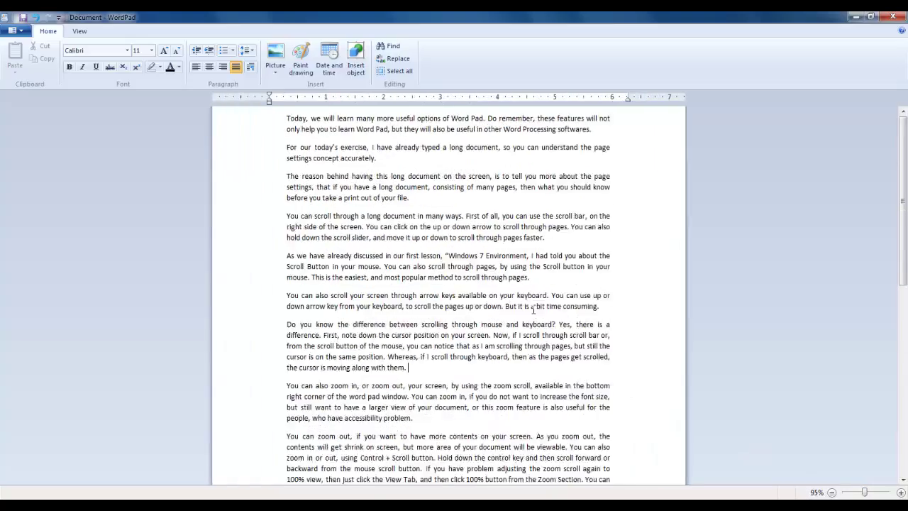
scroll(534, 310, down, 5)
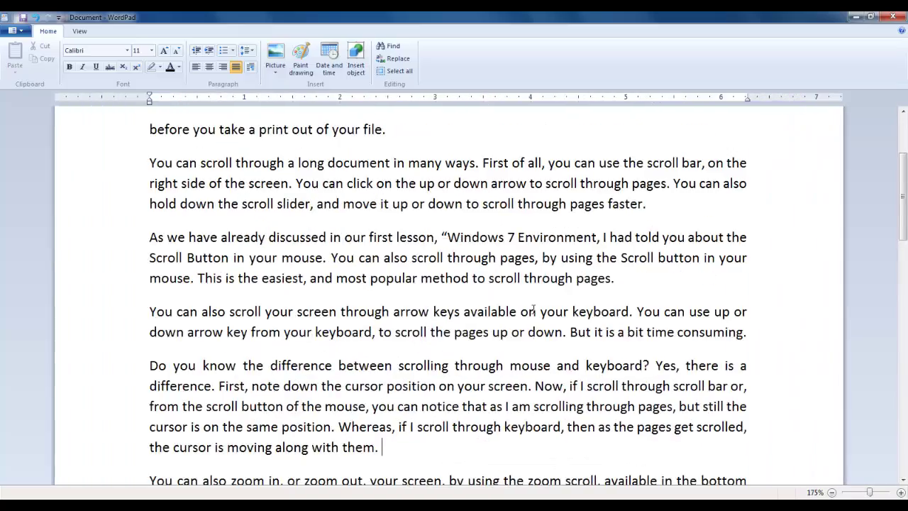
scroll(533, 310, down, 2)
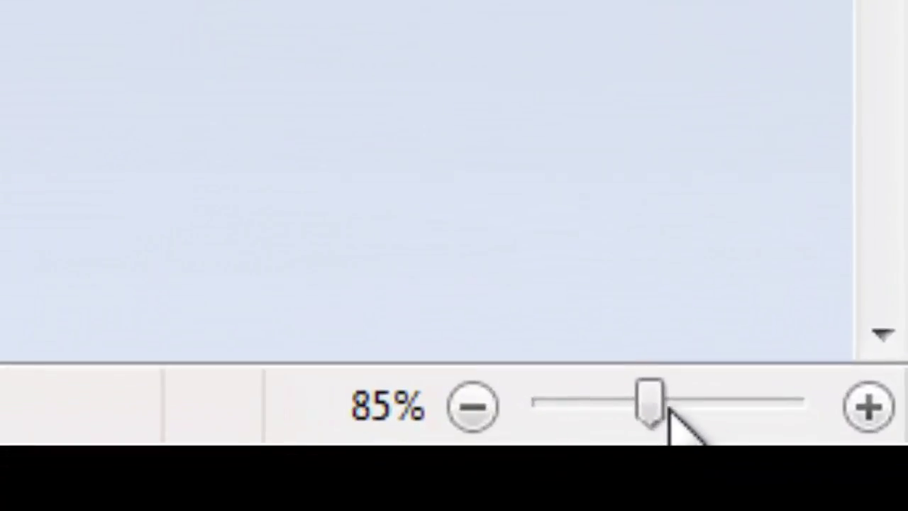
Reset the document zoom to 100%.
drag(667, 410, 685, 406)
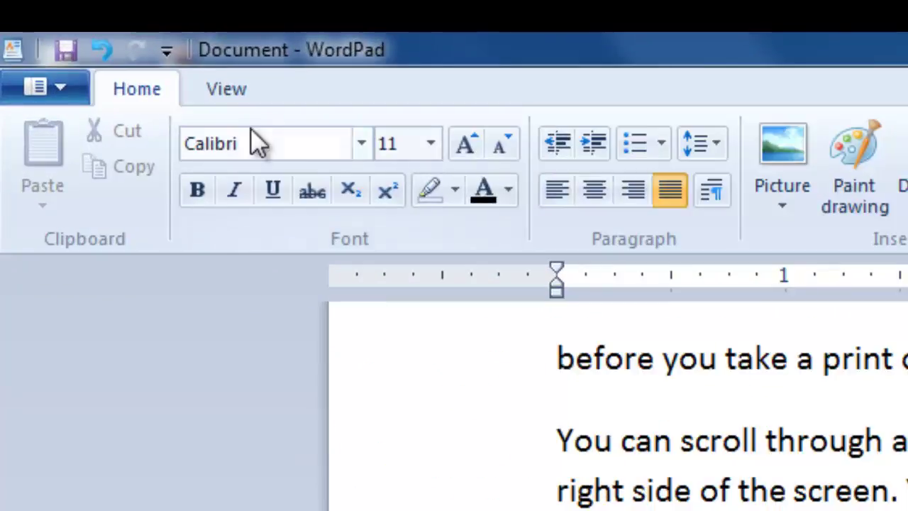
click(145, 57)
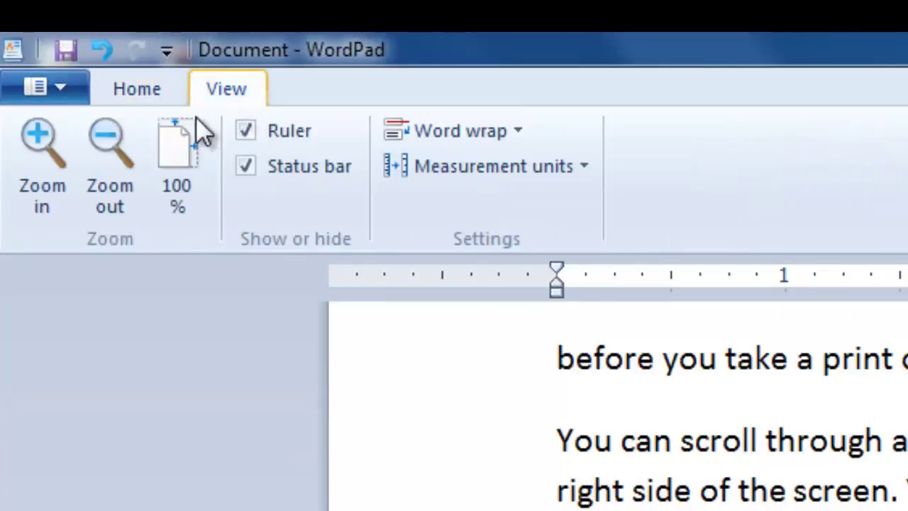
click(171, 165)
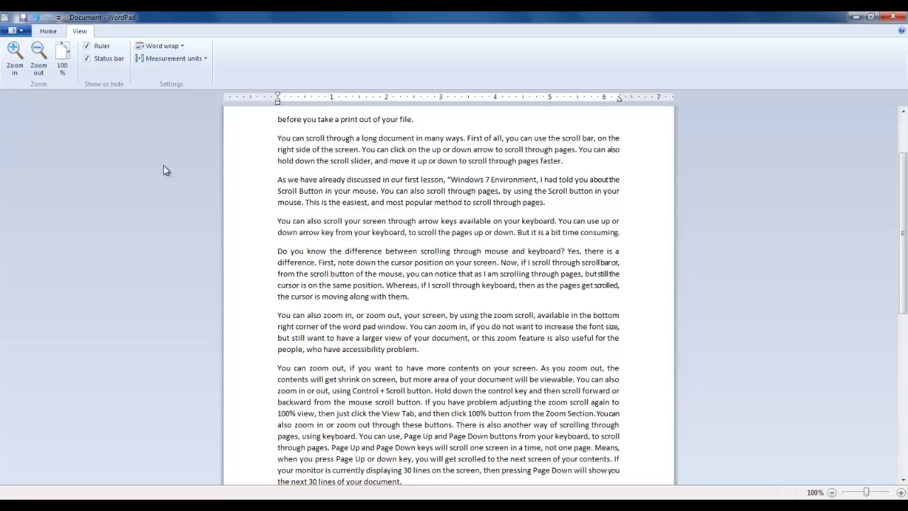
Page through the document one screen at a time and put the text cursor back before the first word.
key(Page_Up)
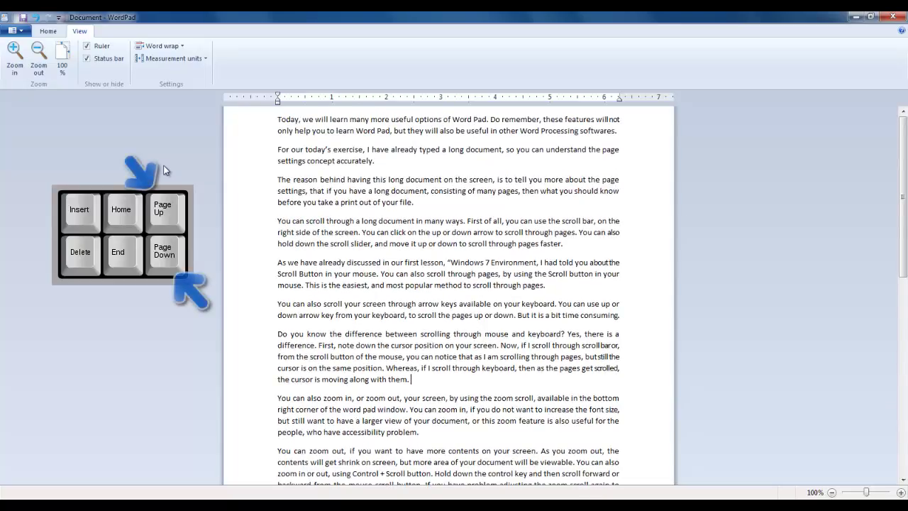
click(277, 119)
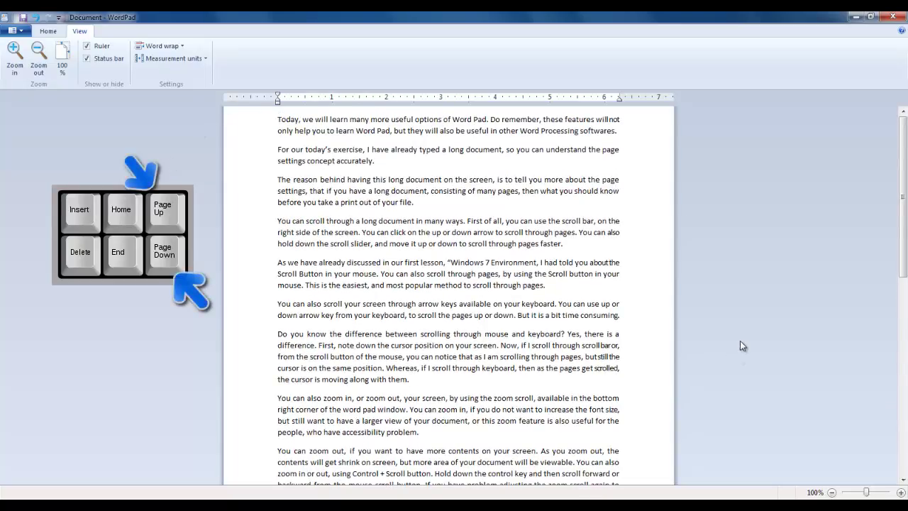
key(Page_Down)
key(Page_Down)
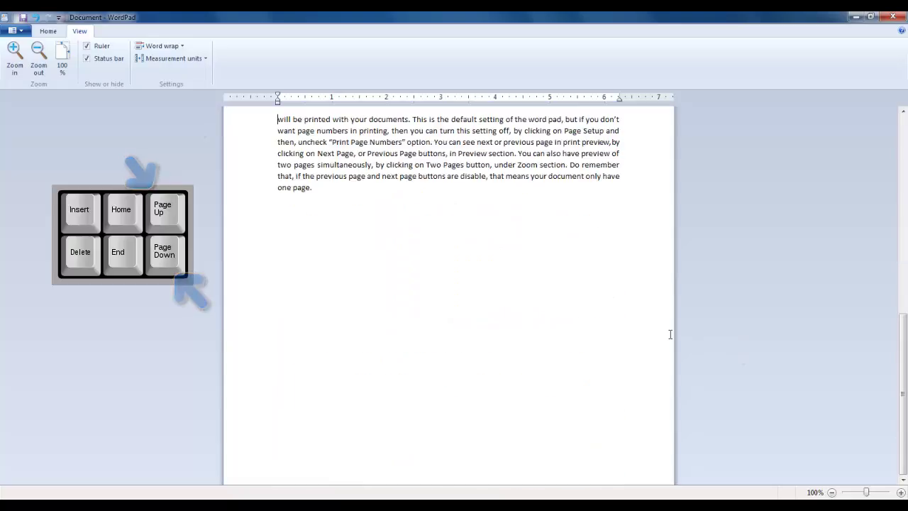
key(Page_Up)
key(Page_Up)
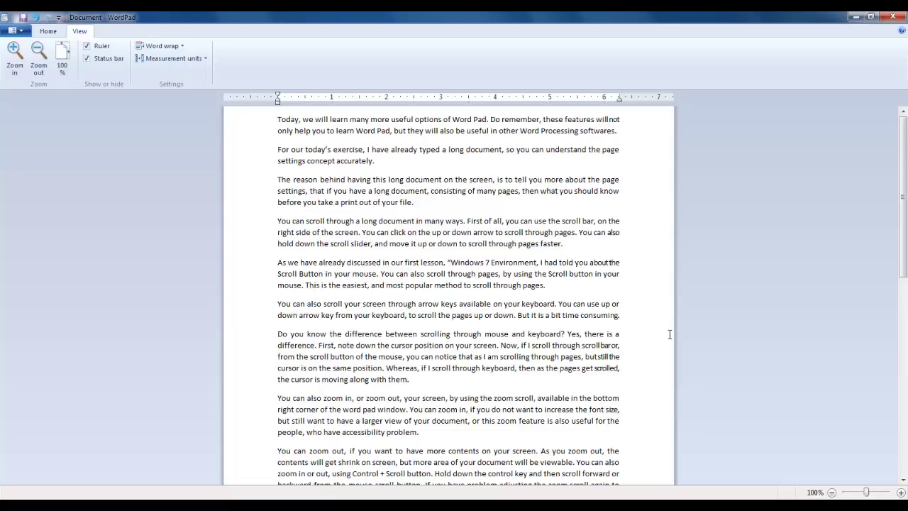
key(Page_Down)
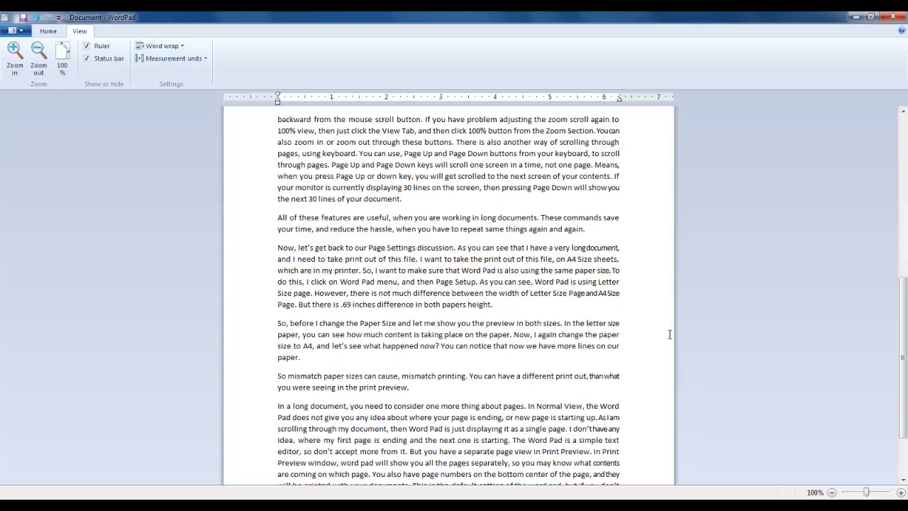
key(Page_Up)
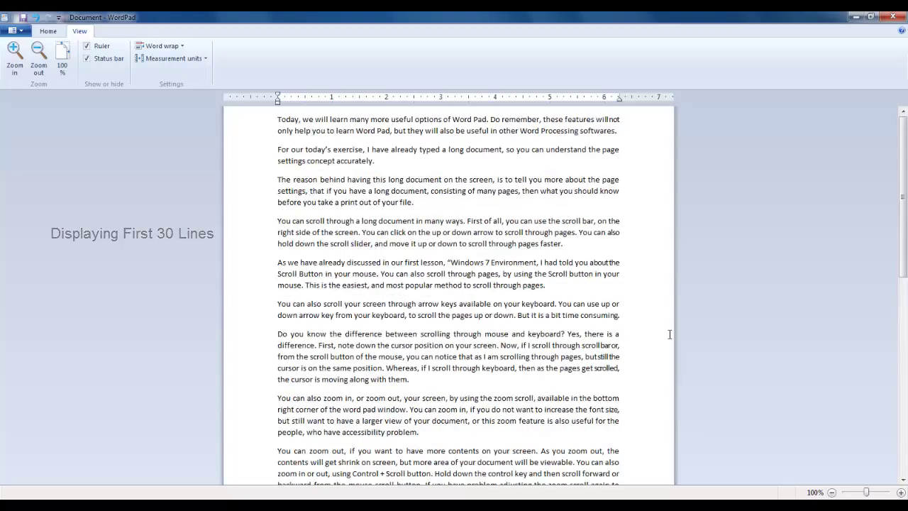
key(Page_Down)
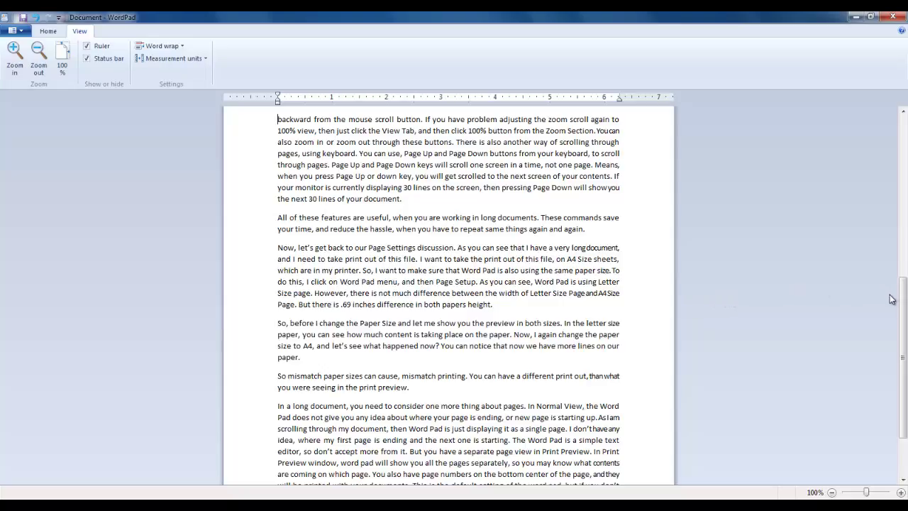
drag(905, 304, 905, 153)
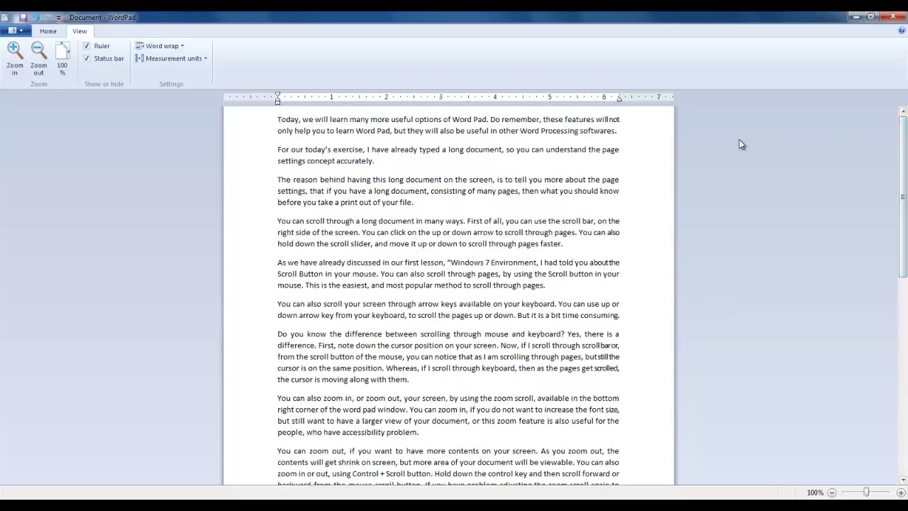
click(278, 119)
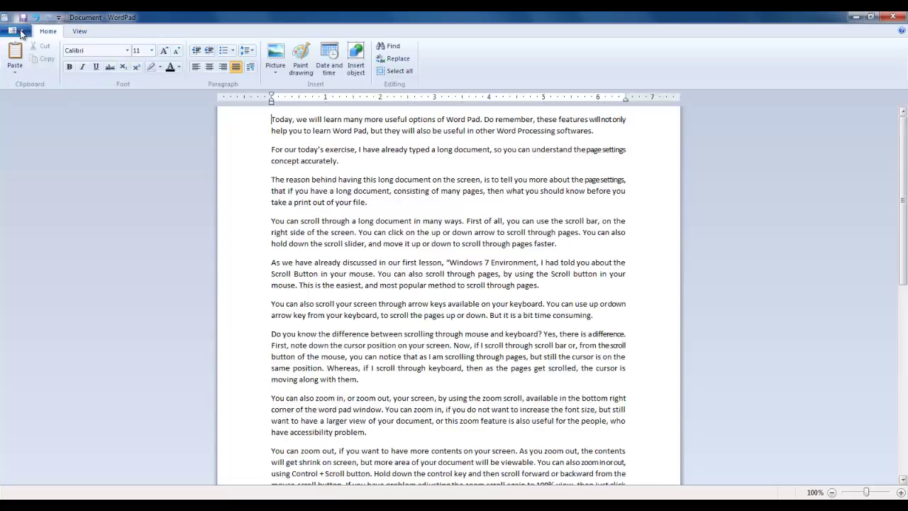
Check the document's paper size in Page Setup and cancel the dialog.
click(12, 31)
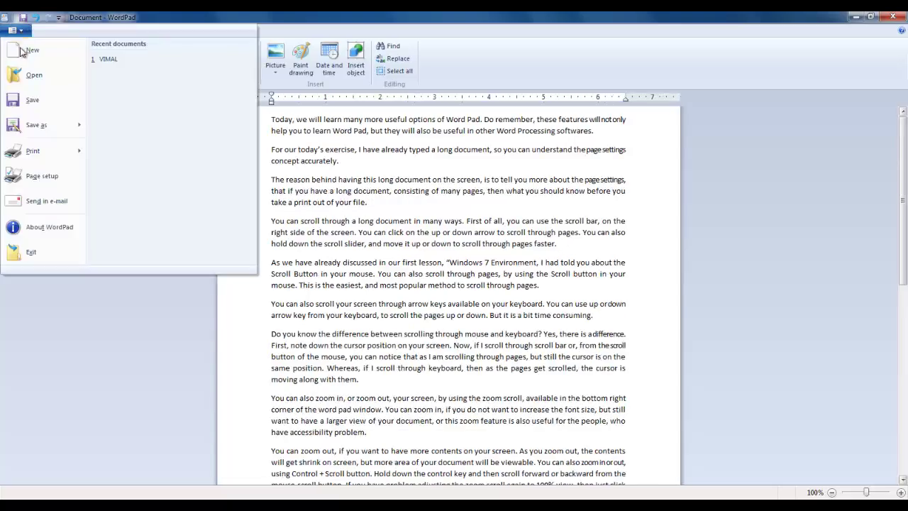
click(37, 176)
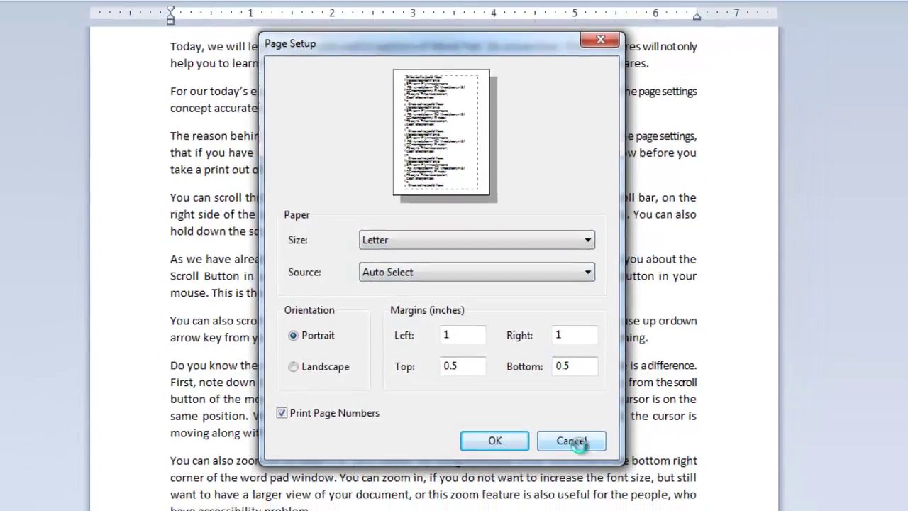
click(584, 464)
Open the print preview and zoom in on the last paragraph of page 1 to see where the page ends.
click(13, 30)
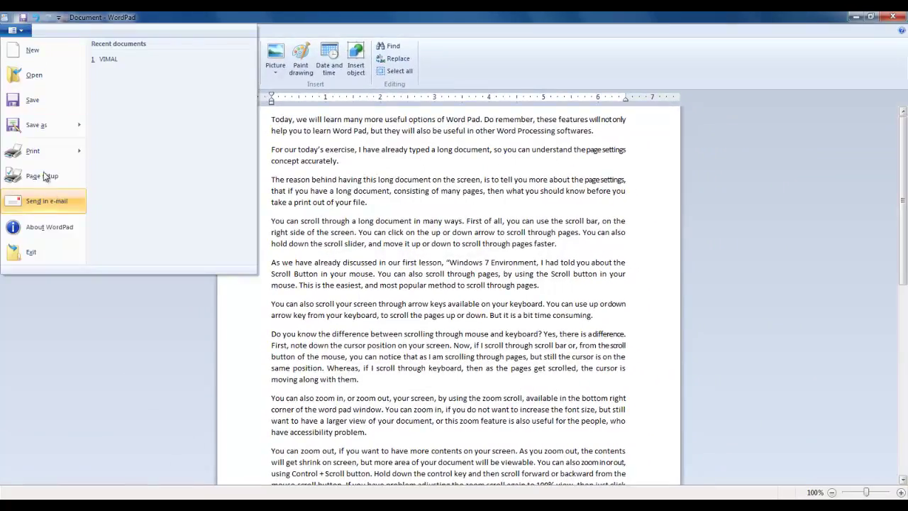
mouse_move(43, 150)
click(132, 134)
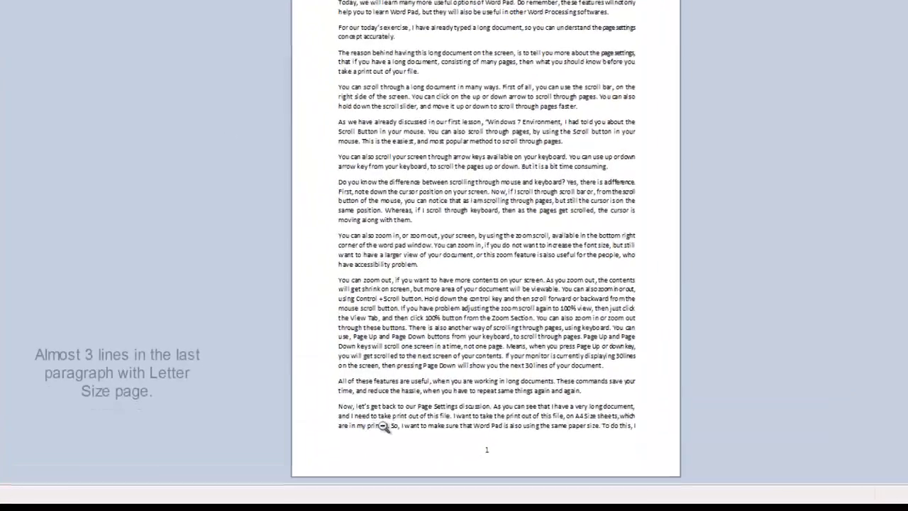
click(384, 426)
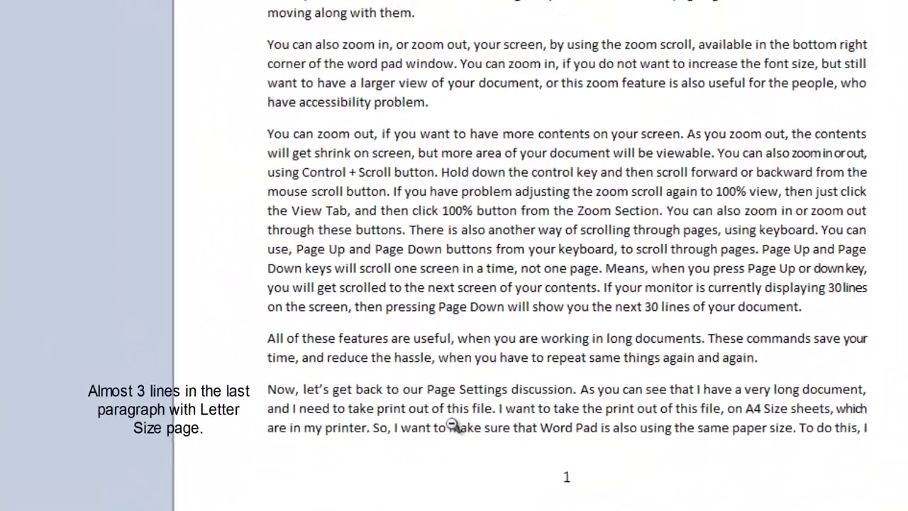
Return the print preview to the whole page and change the paper size to A4 in Page Setup.
click(452, 426)
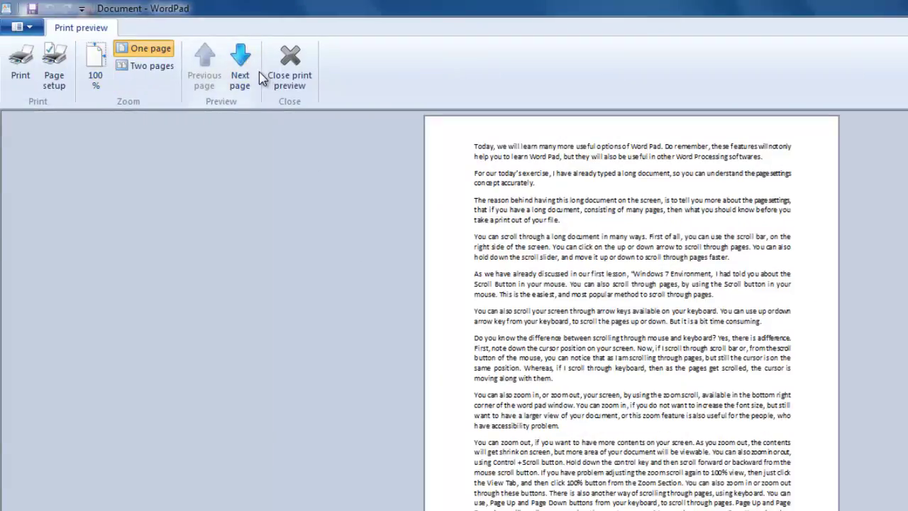
click(55, 74)
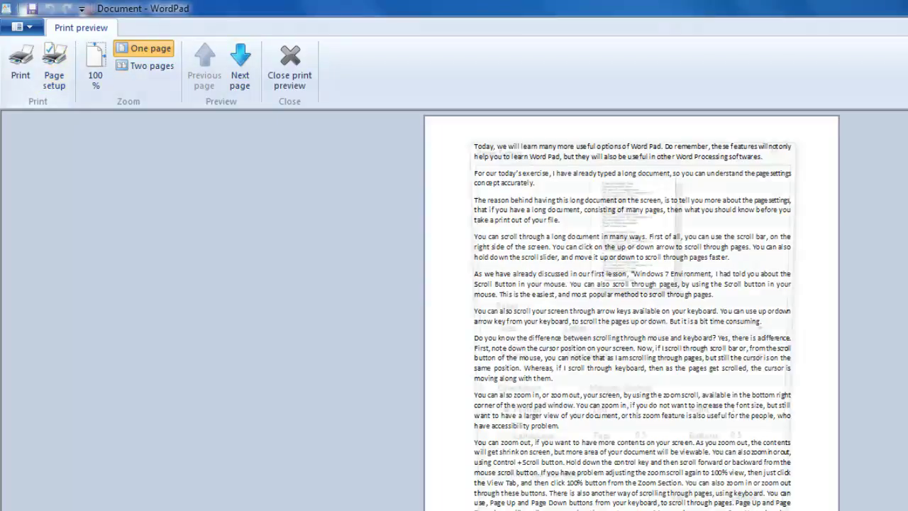
click(612, 339)
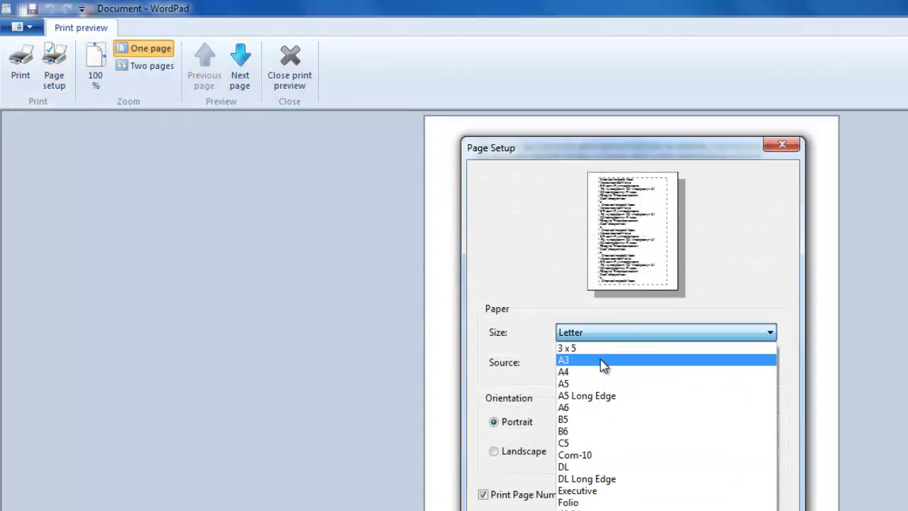
click(602, 373)
click(683, 510)
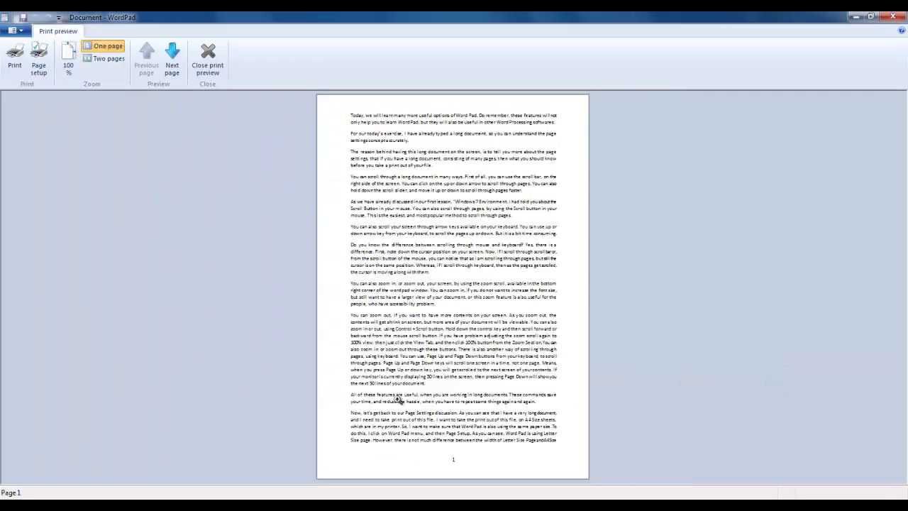
Close the print preview and look through the document in normal view for page boundaries, returning to its beginning.
click(204, 68)
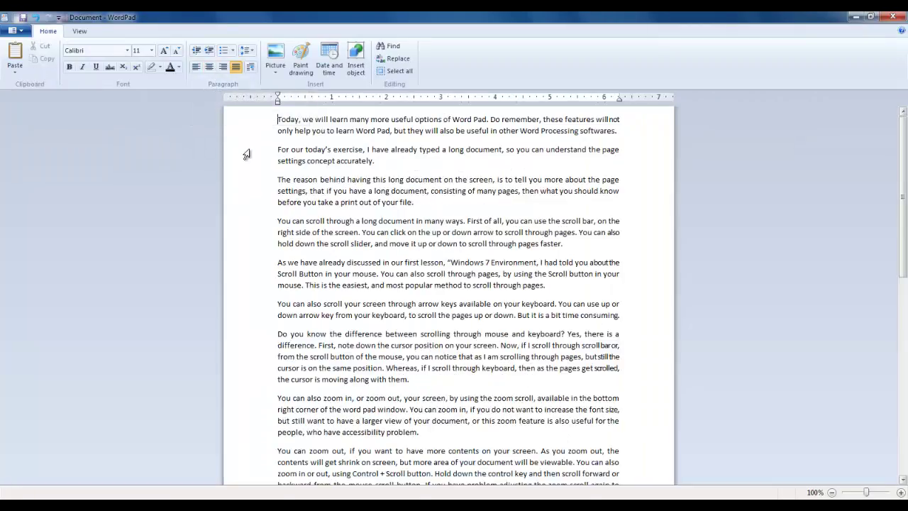
scroll(246, 155, down, 6)
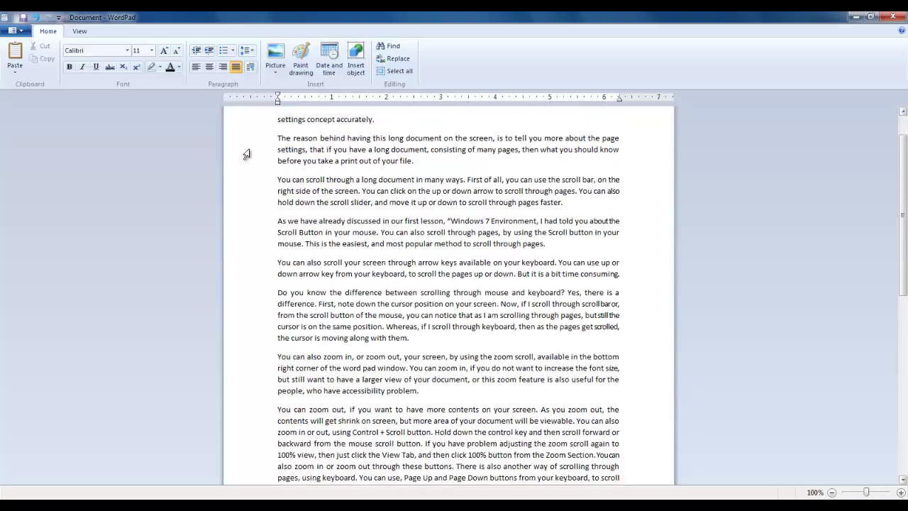
scroll(246, 155, down, 7)
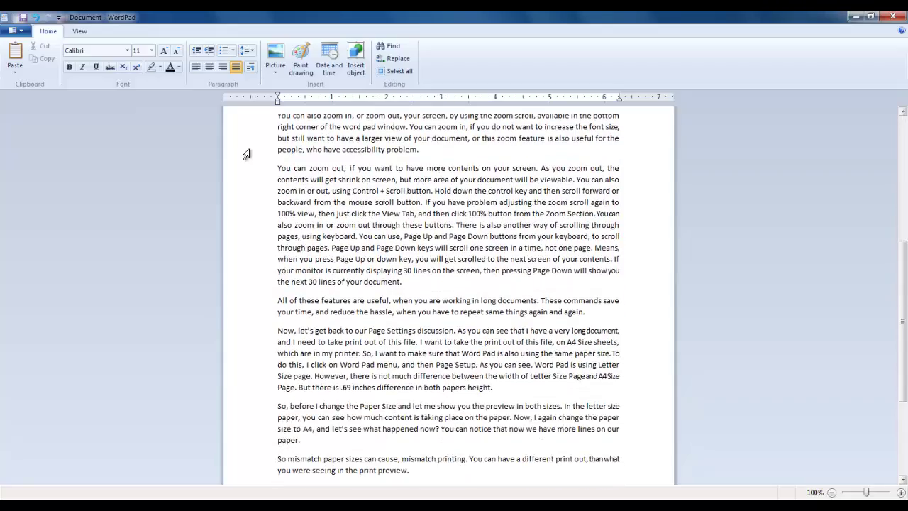
scroll(247, 155, up, 15)
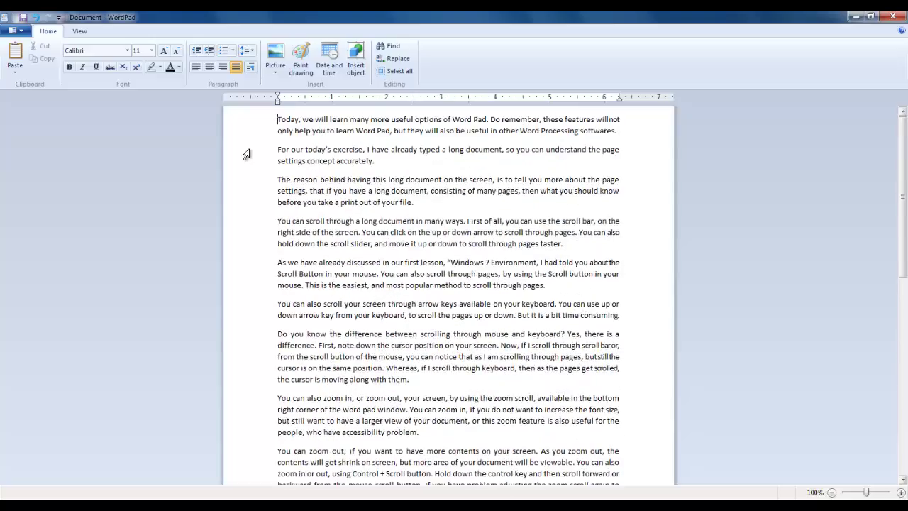
scroll(246, 155, down, 4)
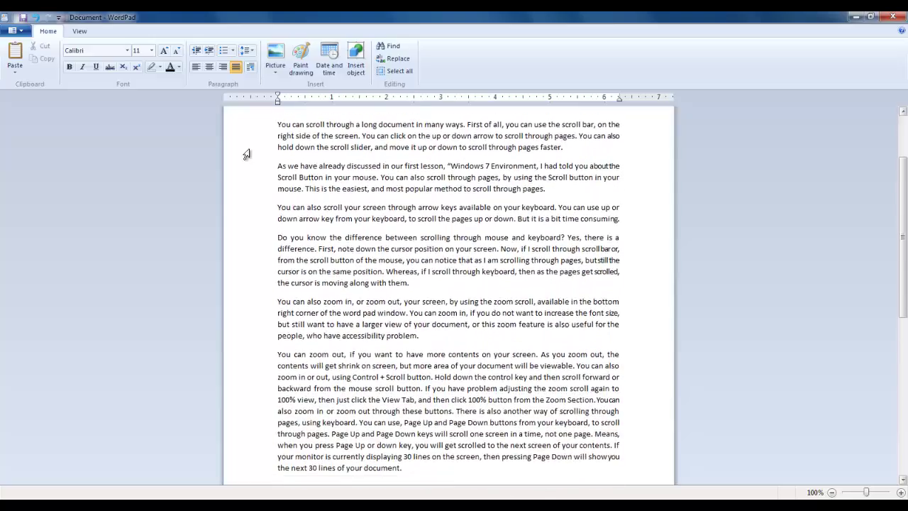
scroll(246, 155, down, 8)
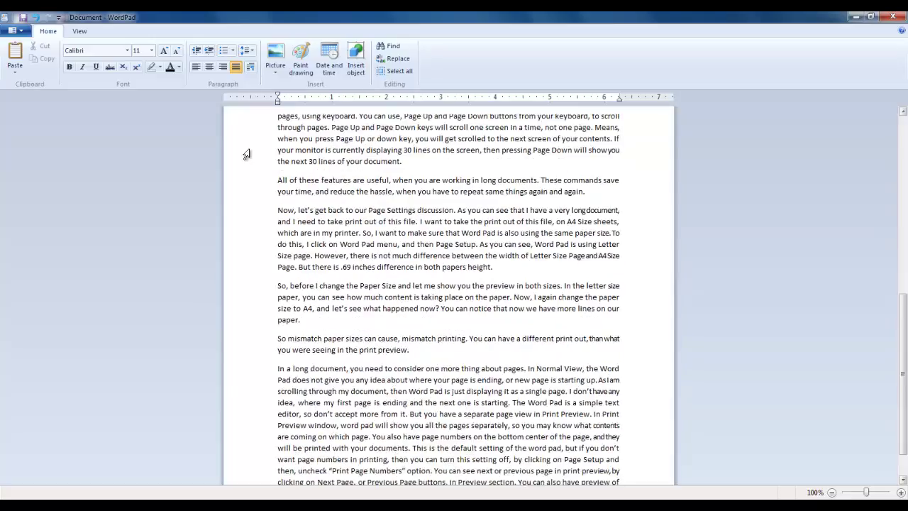
scroll(246, 154, down, 1)
scroll(246, 155, up, 20)
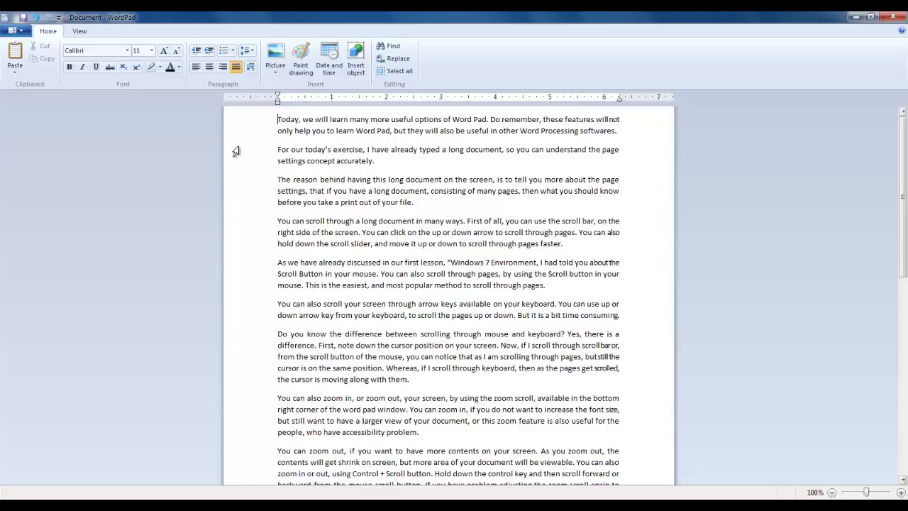
Reopen the print preview, view the second page, and check the page number at the foot of page 1 up close.
click(19, 30)
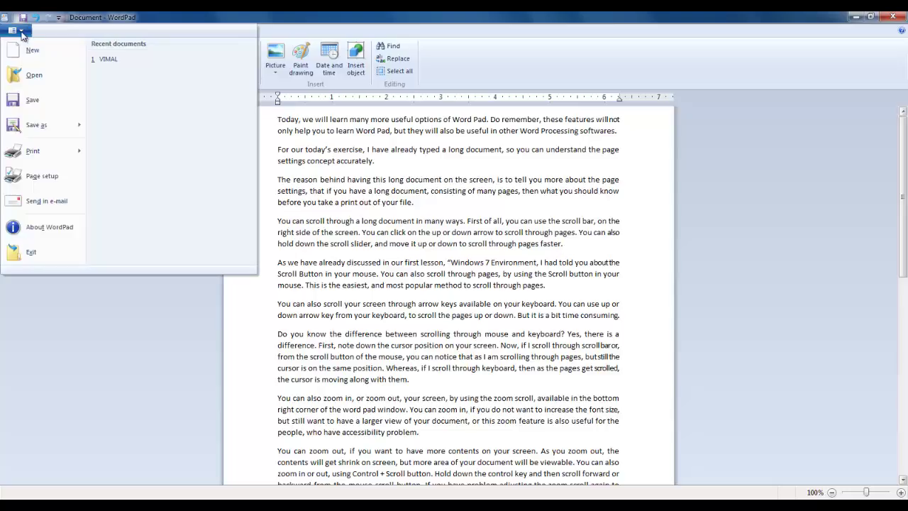
mouse_move(33, 151)
click(124, 132)
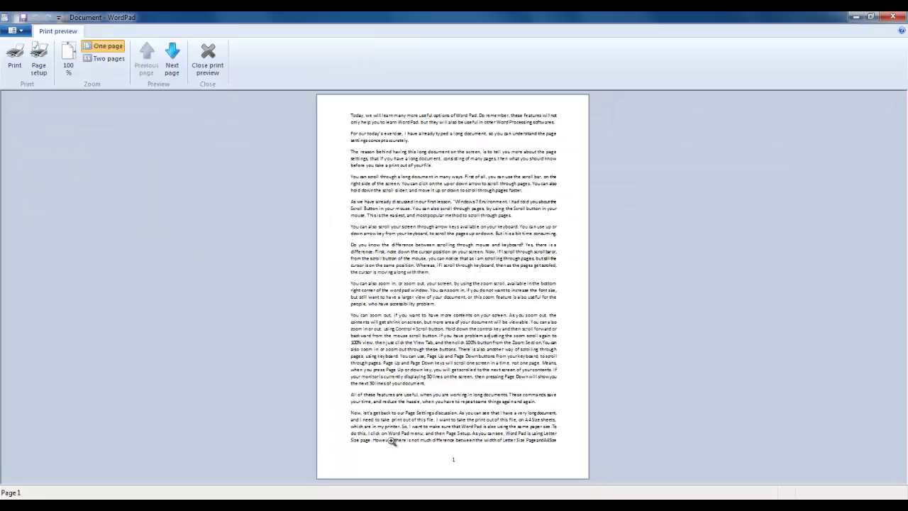
click(172, 66)
click(146, 58)
click(438, 457)
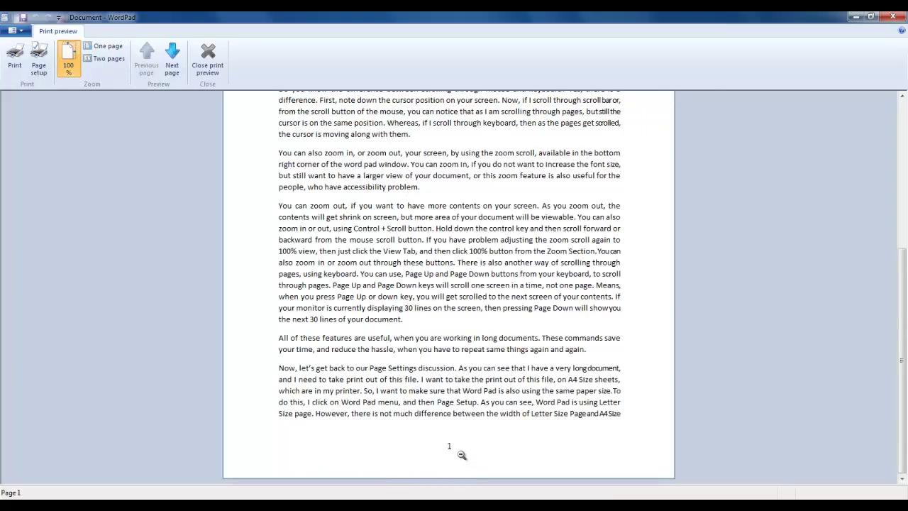
click(462, 454)
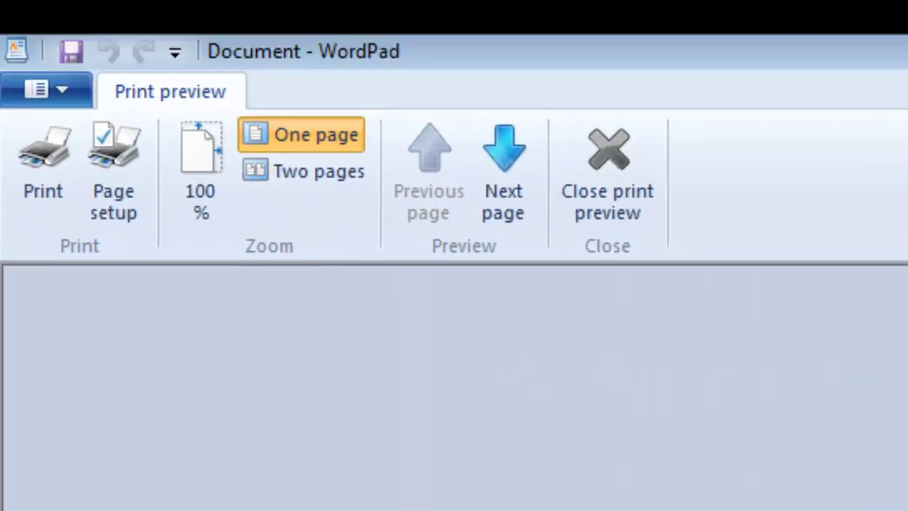
Turn off the Print Page Numbers option in Page Setup and apply it.
click(111, 170)
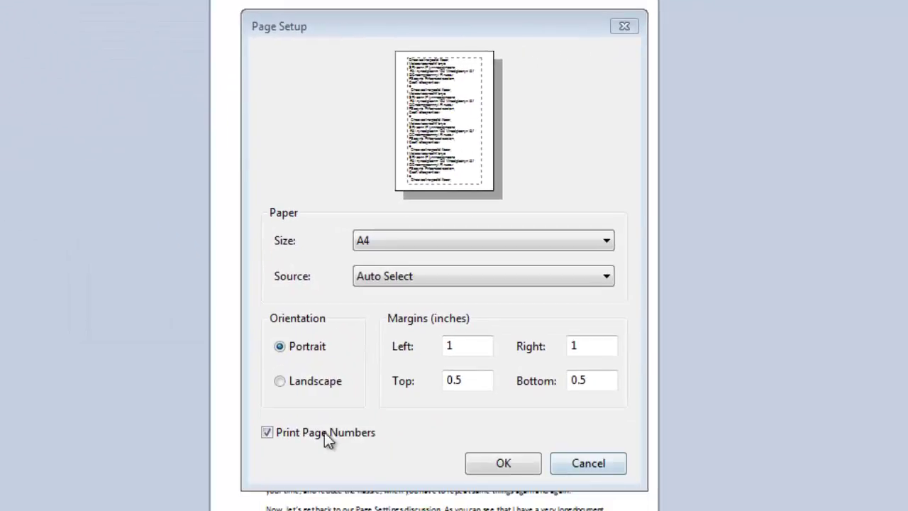
click(327, 434)
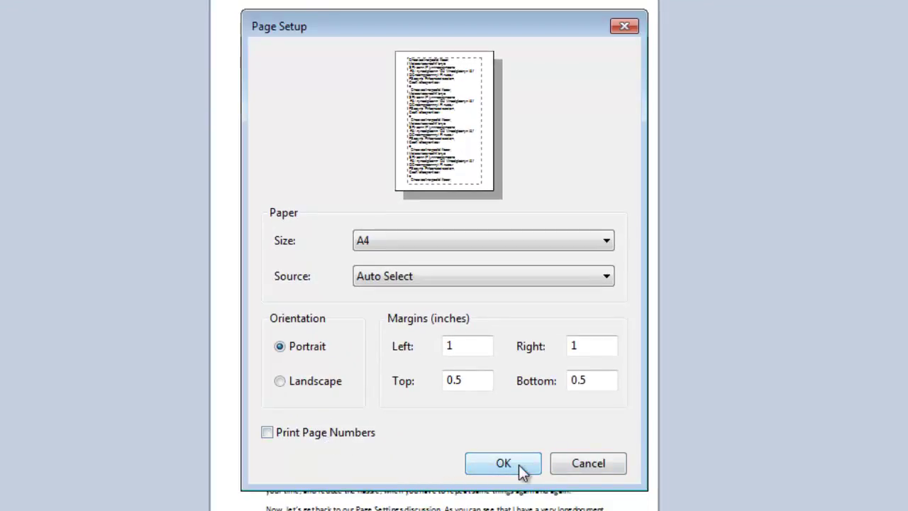
click(520, 469)
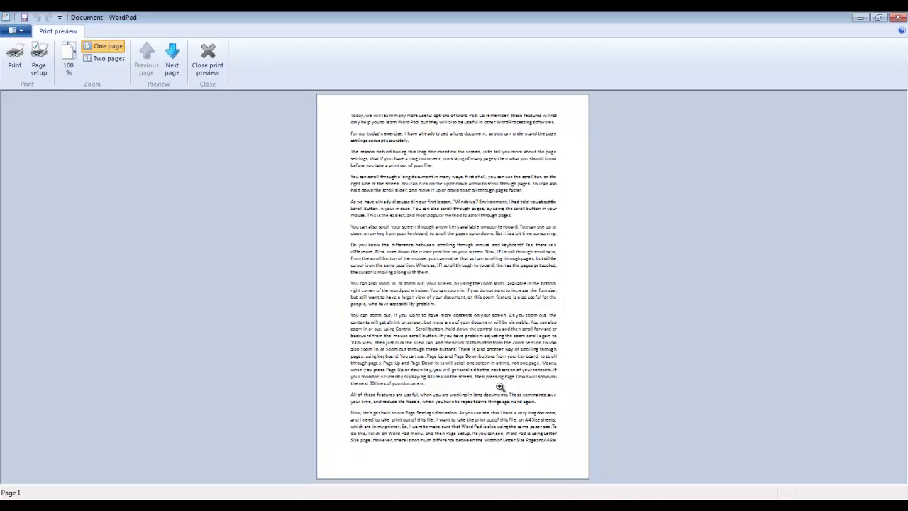
Preview the second page and then both pages side by side, and close the print preview from the one-page view.
click(172, 68)
click(148, 67)
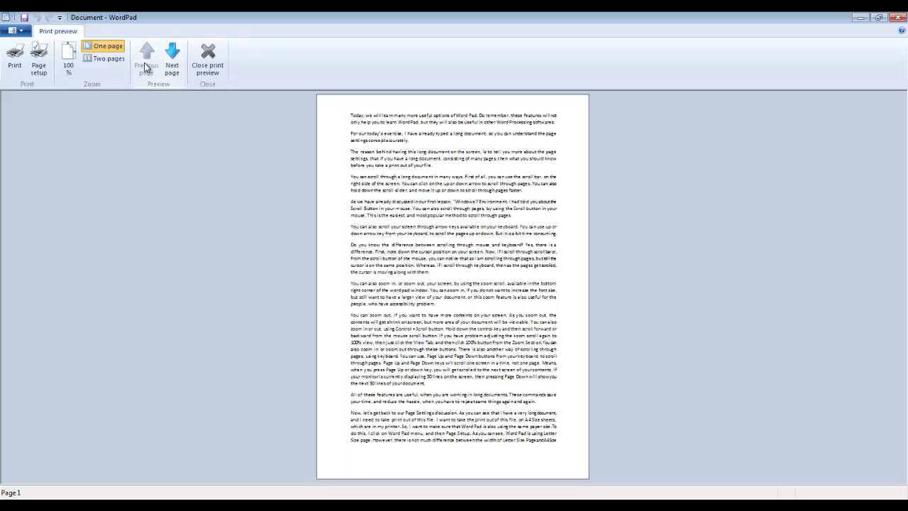
click(109, 60)
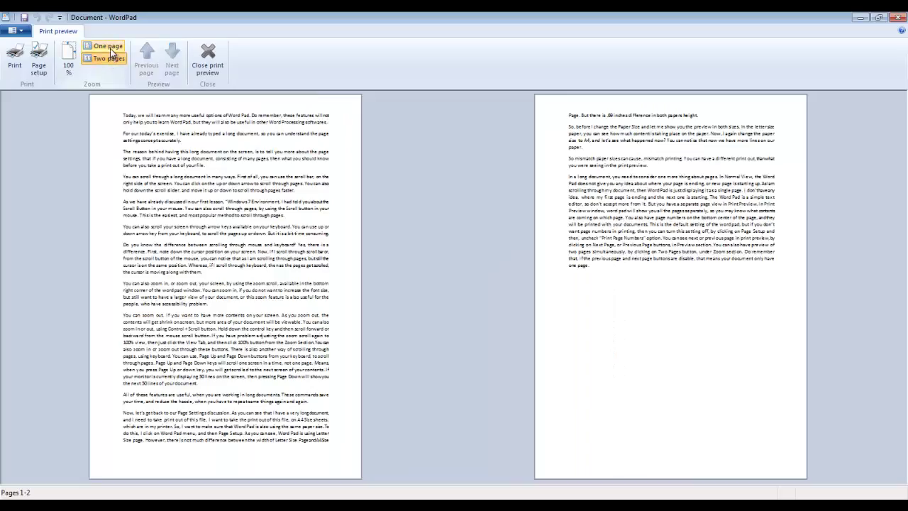
click(110, 50)
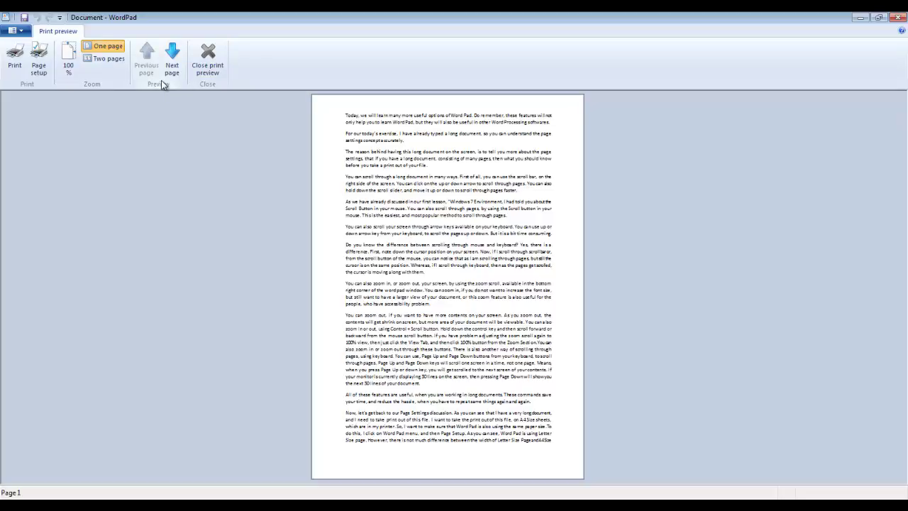
click(208, 56)
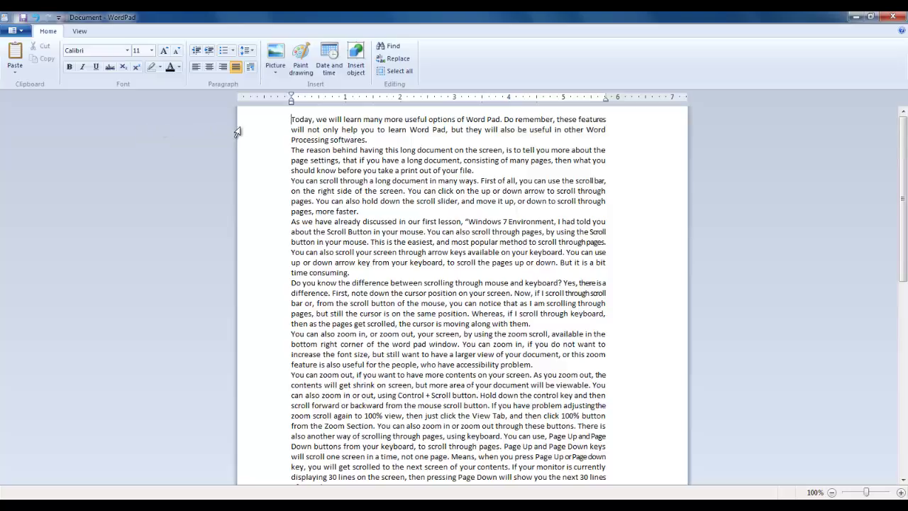
Save the document as "Paragraph Exercise" in the Documents library in Rich Text Format.
click(13, 31)
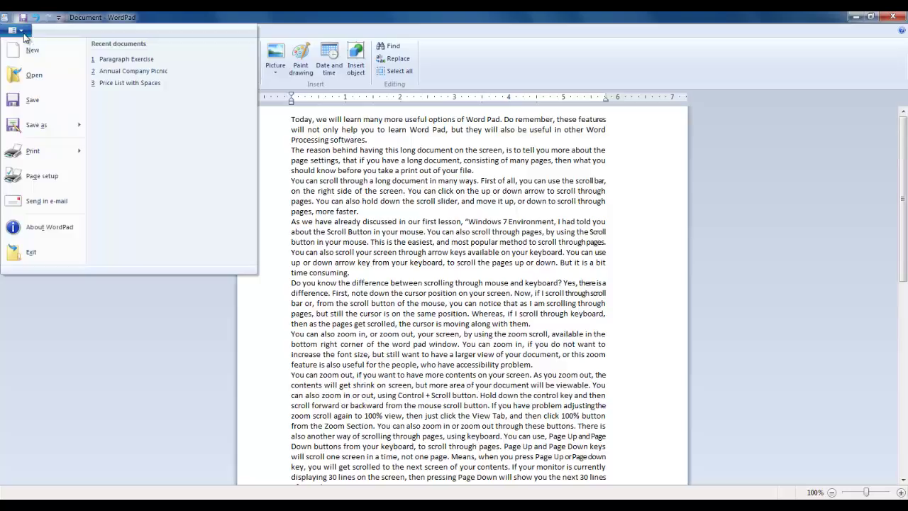
click(24, 101)
text(Par)
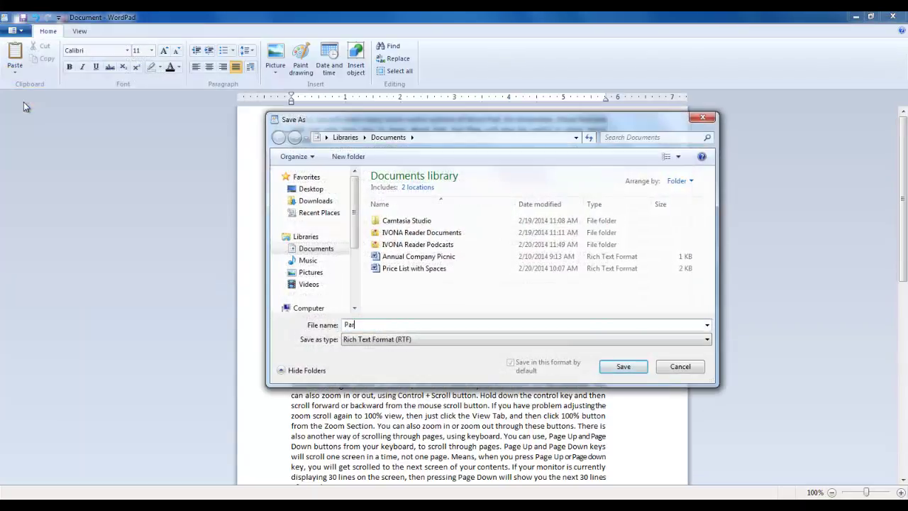
text(agraph Exercise)
click(621, 368)
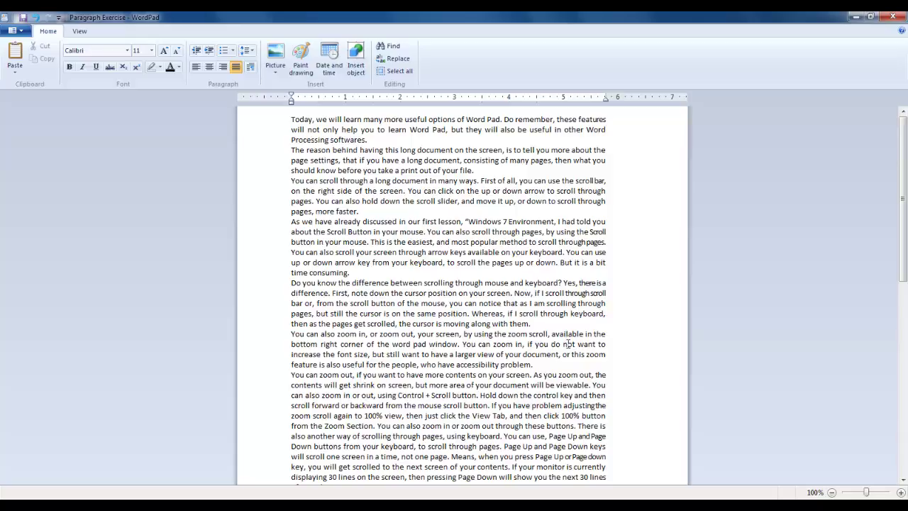
Create a new blank document and insert four tabs to move the text cursor to the 2-inch mark.
click(16, 32)
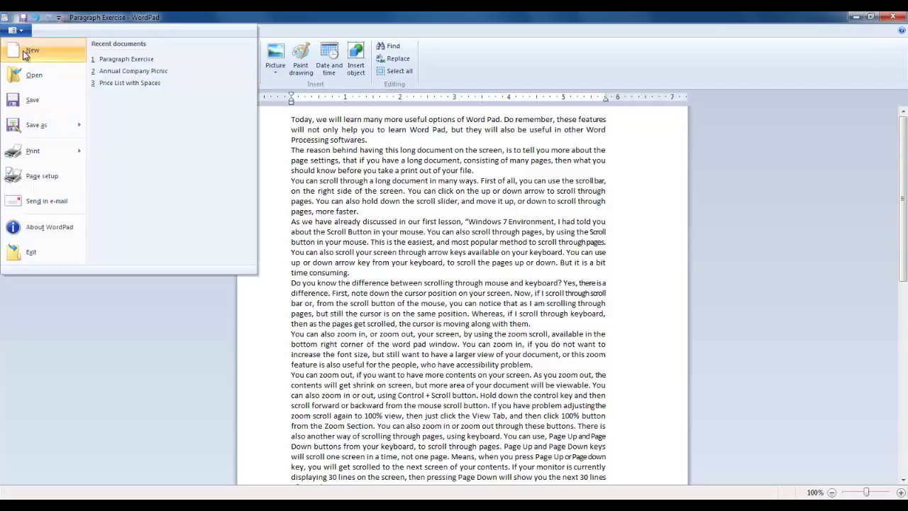
click(26, 55)
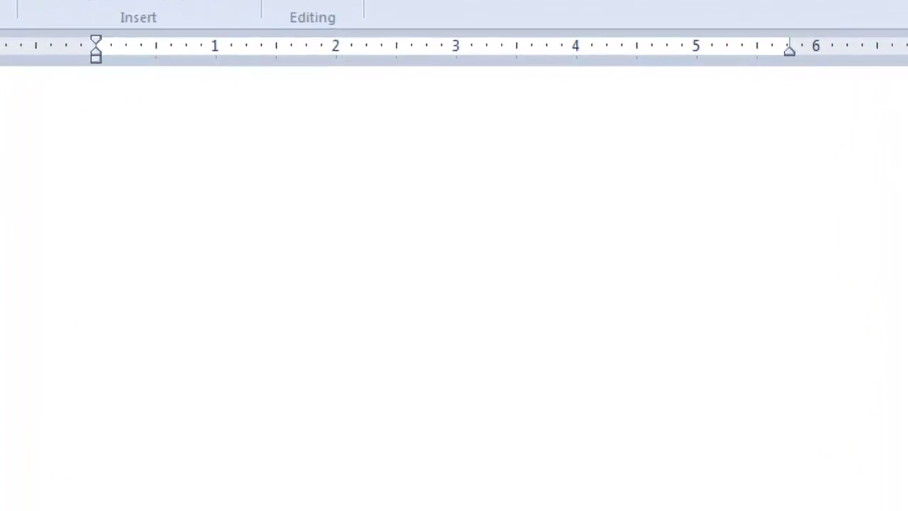
key(Tab)
key(Tab)
key(Tab)
key(Tab)
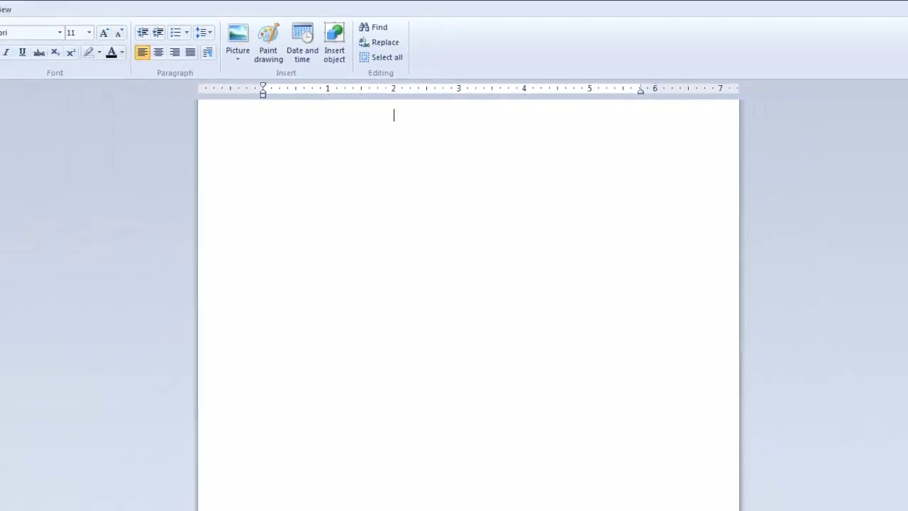
Switch to the "Price List with Spaces" document and set its zoom to 116%.
click(213, 471)
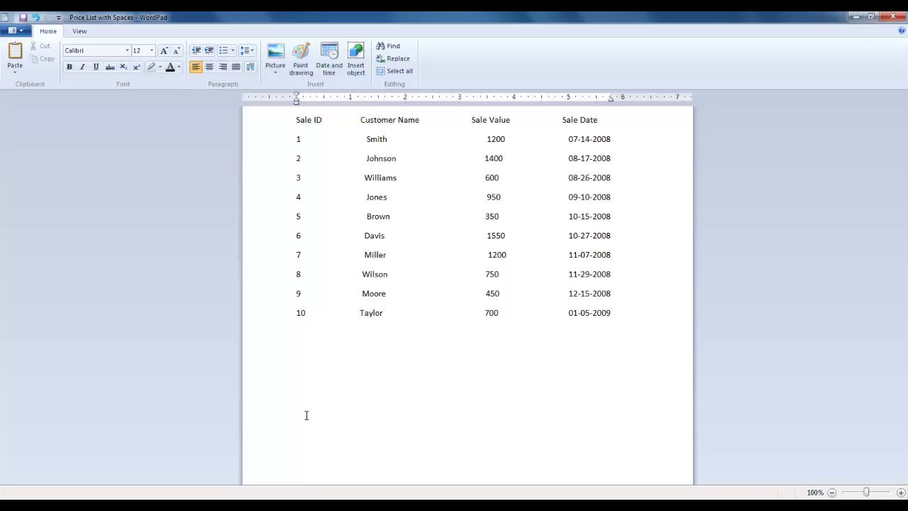
drag(868, 493, 869, 493)
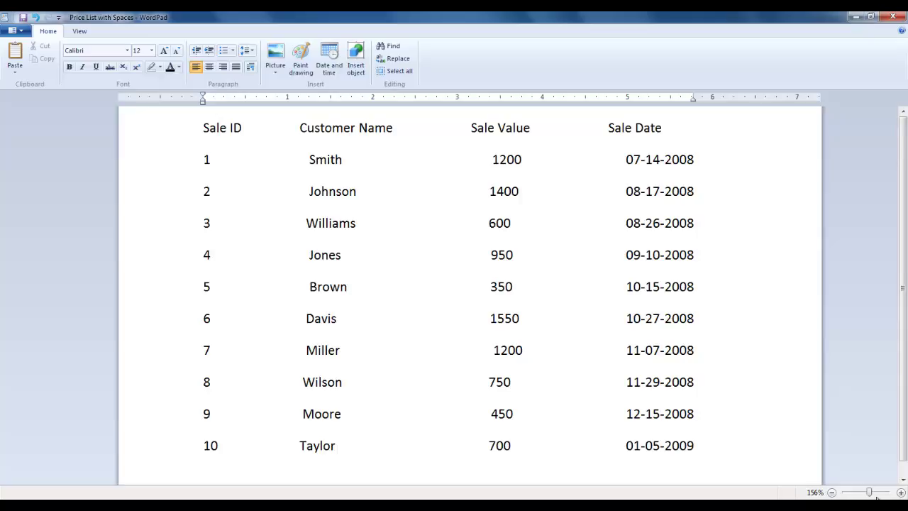
drag(869, 494, 866, 493)
Set the font size of the entire price list to 14 and place the text cursor in the row for sale 1.
drag(266, 128, 638, 361)
click(151, 50)
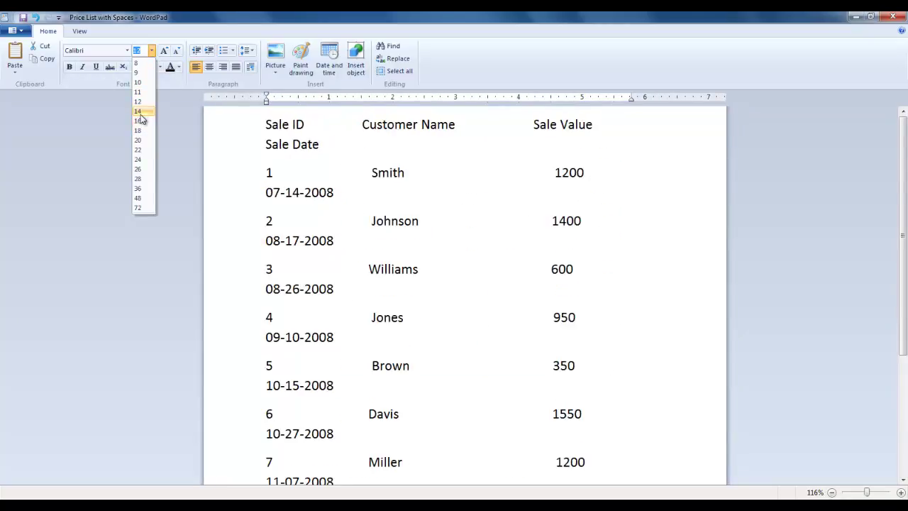
click(140, 114)
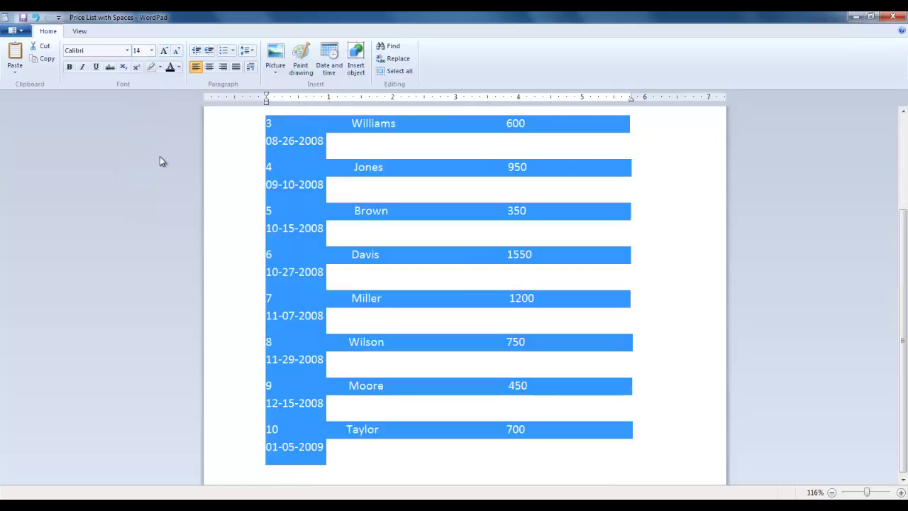
scroll(284, 252, up, 3)
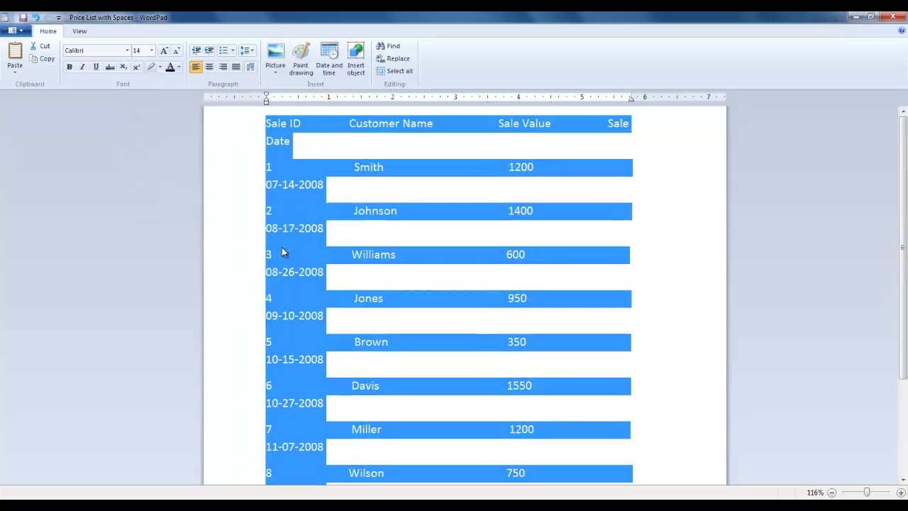
click(323, 164)
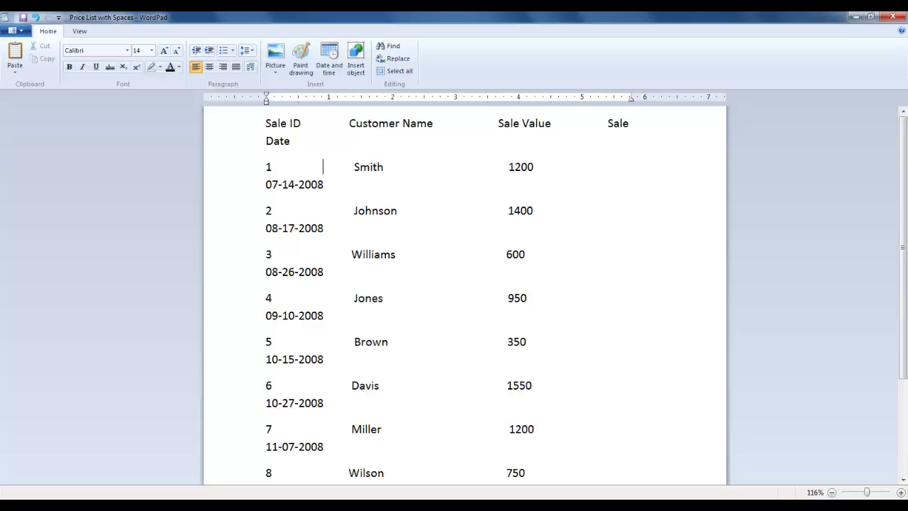
Switch back to the new blank document.
mouse_move(284, 493)
click(319, 454)
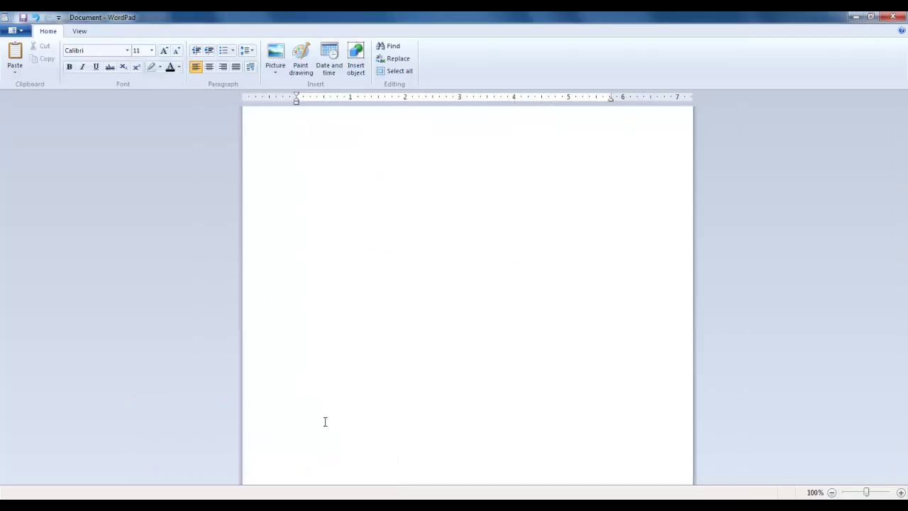
Replace the blank document's leading tabs with the tab-separated headings Sale ID, Customer Name, Sale Value and Sale Date.
text(hy)
key(BackSpace)
key(BackSpace)
key(BackSpace)
key(BackSpace)
key(BackSpace)
key(BackSpace)
text(Sale ID	Customer Name	Sale Value)
key(Tab)
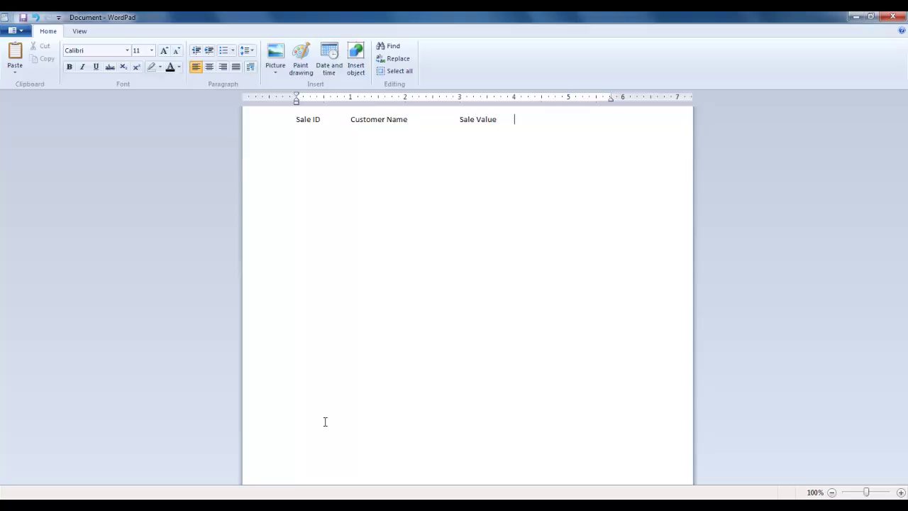
text(Sale Date)
key(Return)
Add the tab-aligned row for sale 1 with the customer's surname, value 1200 and date 07-14-2008.
text(1)
key(Tab)
key(Tab)
text(Smith)
key(Tab)
text(1200)
key(Tab)
text(07-14-2008)
key(Return)
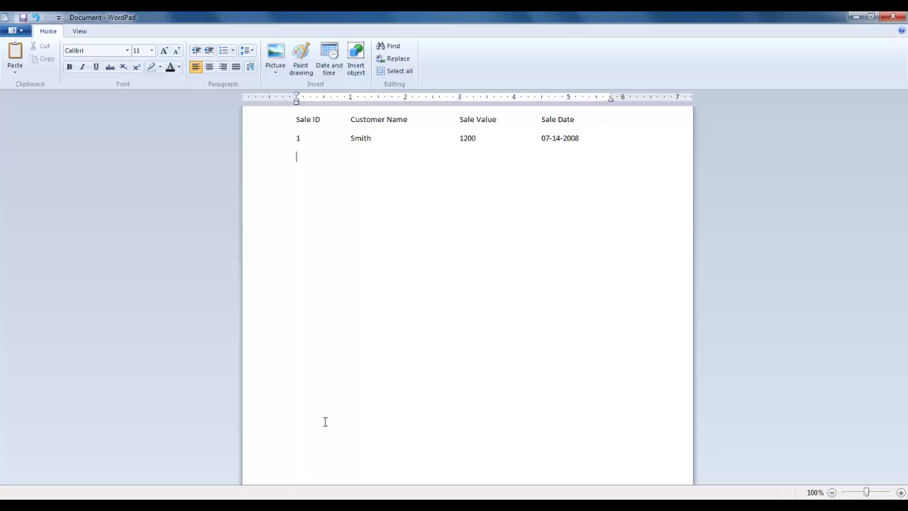
Add the tab-aligned row for sale 2 with the customer's surname, value 1400 and date 08-17-2008.
text(2)
key(Tab)
text(Johnsonm)
key(BackSpace)
key(Tab)
key(Tab)
key(Tab)
text(1400)
key(Tab)
text(08-17-2008)
key(Return)
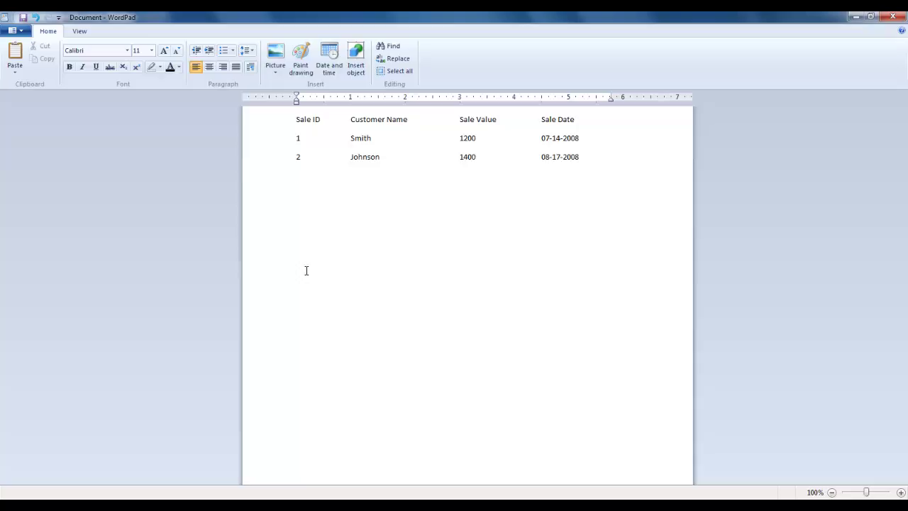
key(Return)
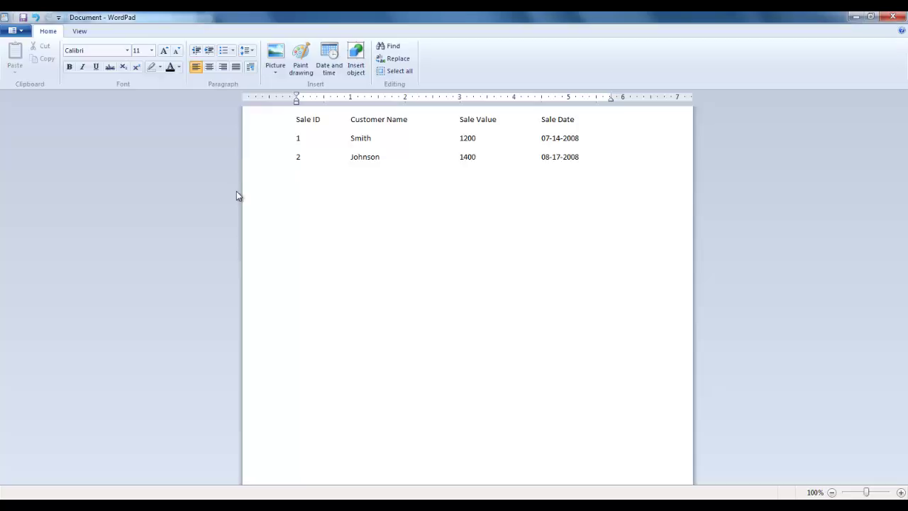
Create a new blank document without saving the changes to the current one.
click(27, 32)
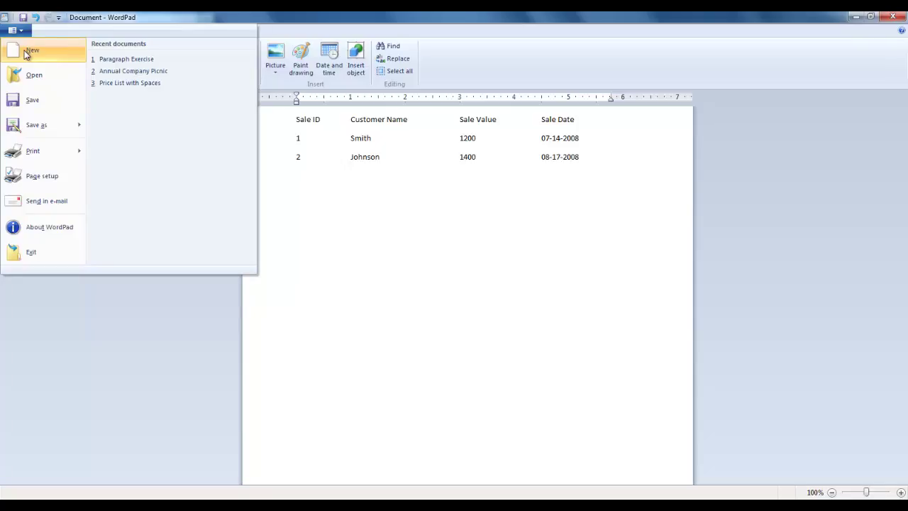
click(29, 51)
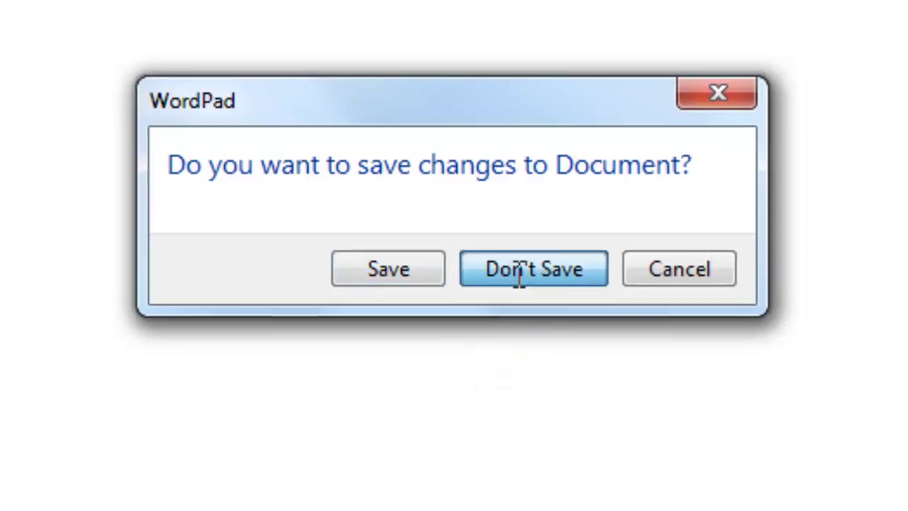
click(519, 277)
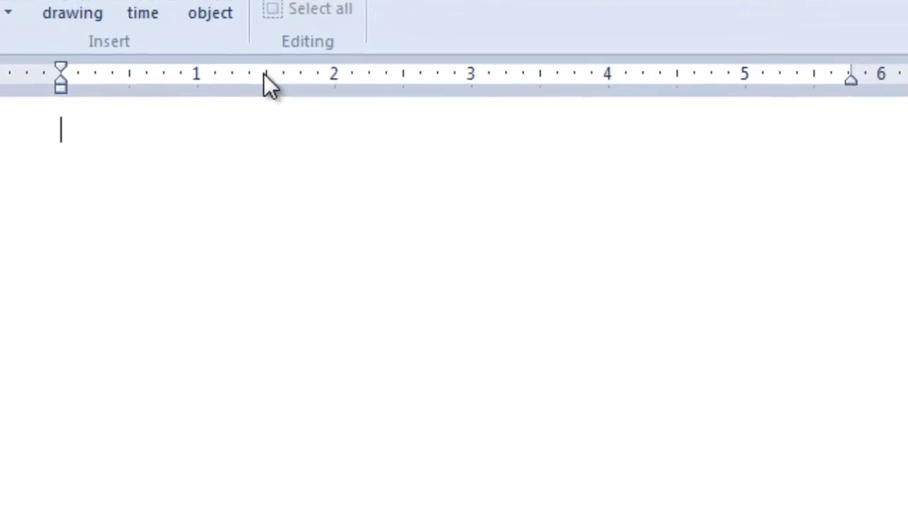
Set tab stops on the ruler at 1.5 inches, about 3 inches and 4.5 inches.
click(268, 75)
click(466, 78)
click(677, 76)
Add two extra tab stops at about 2.4 and 3.8 inches, and remove both from the ruler.
click(386, 76)
click(583, 78)
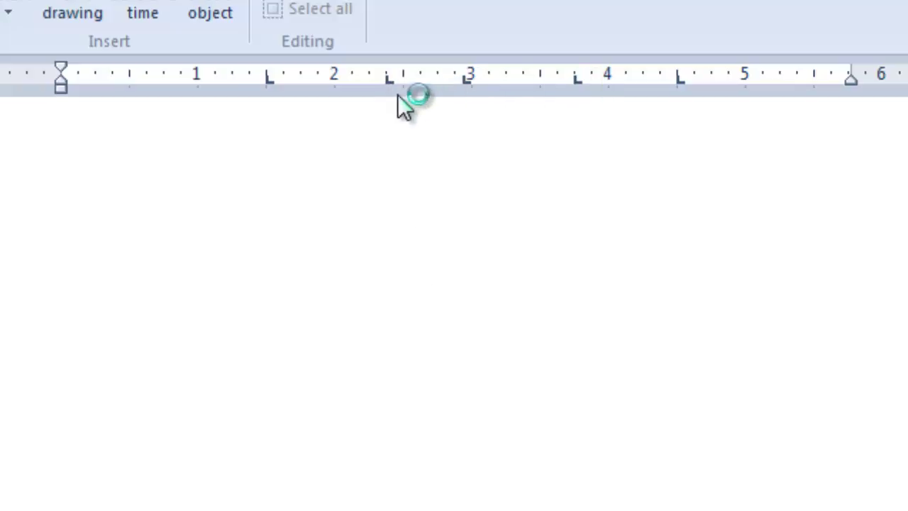
drag(387, 79, 391, 116)
drag(576, 80, 575, 100)
Start the header row with Sale ID and Customer Name, aligned to the tab stops.
text(Sale Id)
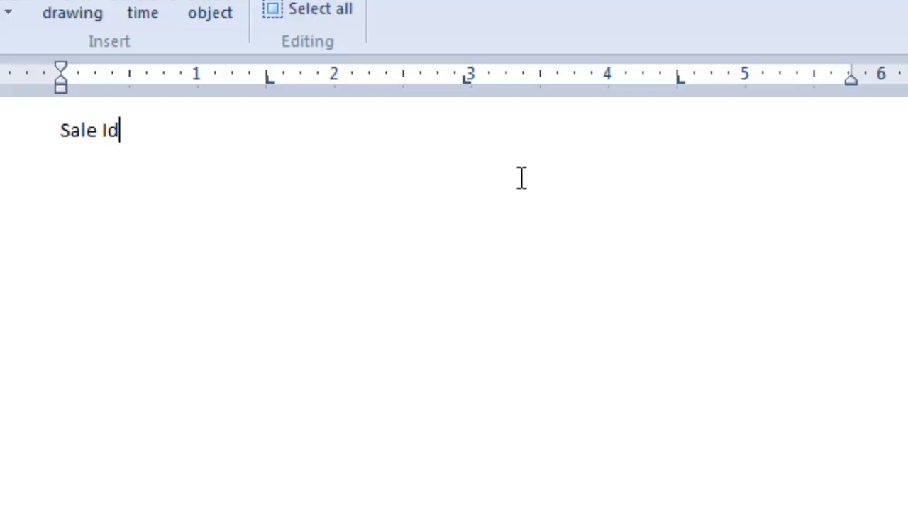
key(BackSpace)
text(D)
key(Tab)
text(Custo)
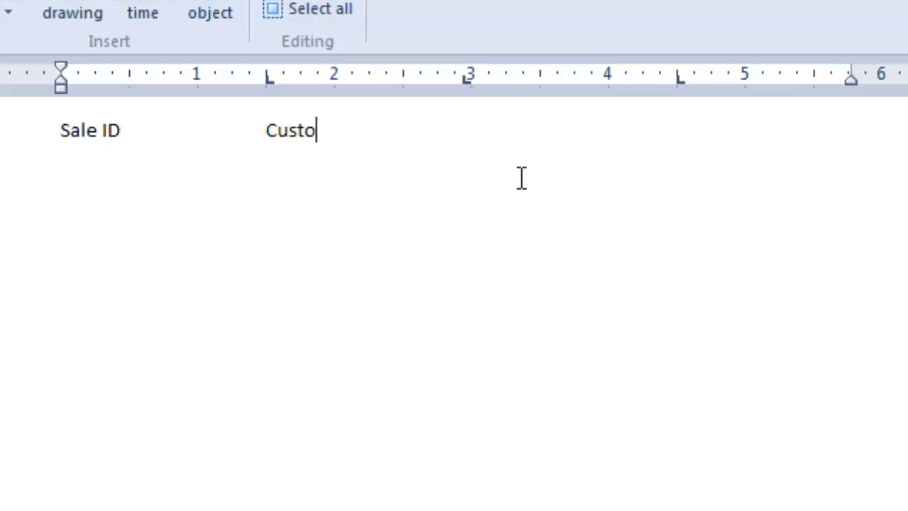
text(mer Name)
key(Tab)
Complete the header row with Sale Value and Sale Date at the remaining tab stops.
text(Sale )
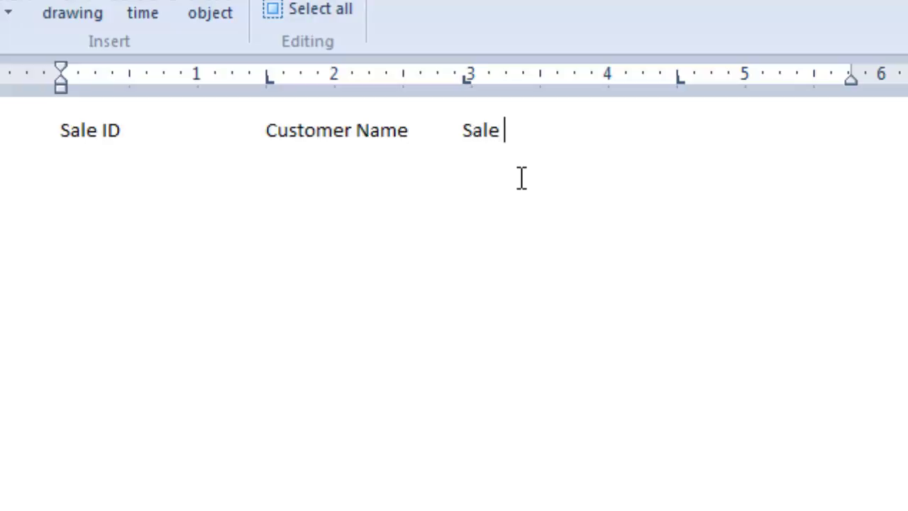
text(Value)
key(Tab)
text(Sale)
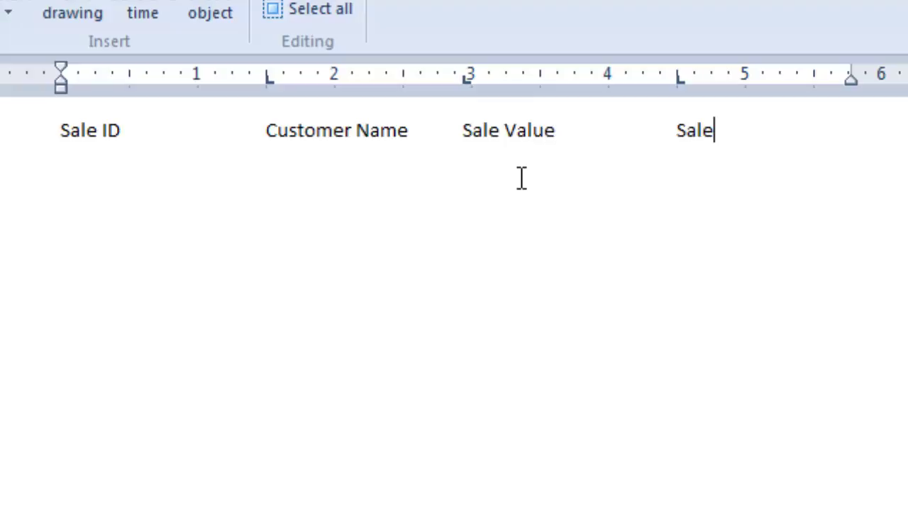
text( Datye)
key(BackSpace)
key(BackSpace)
text(e)
key(Return)
Enter the row for sale 1 at the tab stops: customer's surname, value 1200 and date 07-14-2008.
text(1)
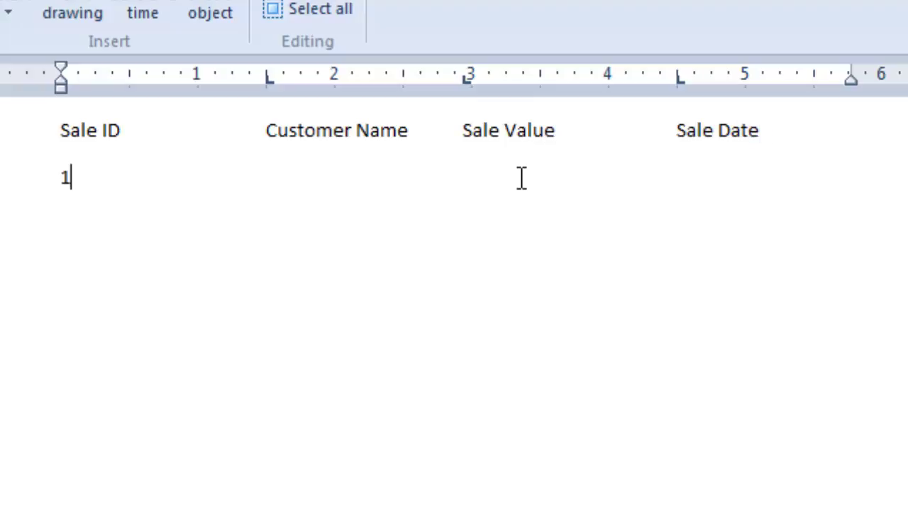
key(Tab)
text(Smith)
key(Tab)
text(1)
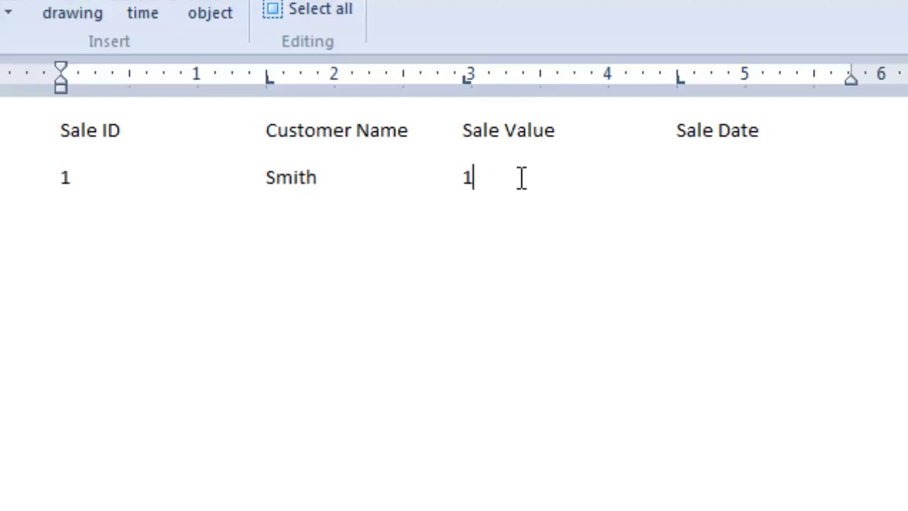
text(200)
key(Tab)
text(07)
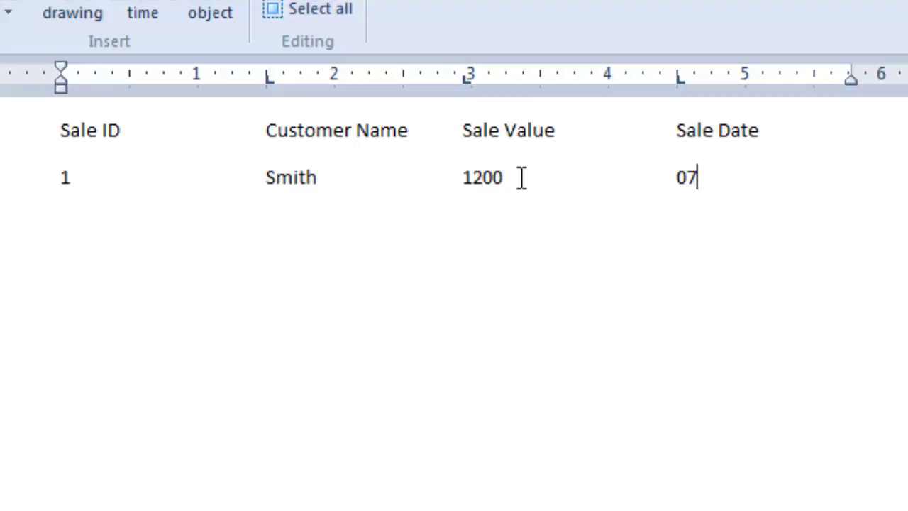
text(-14-2008)
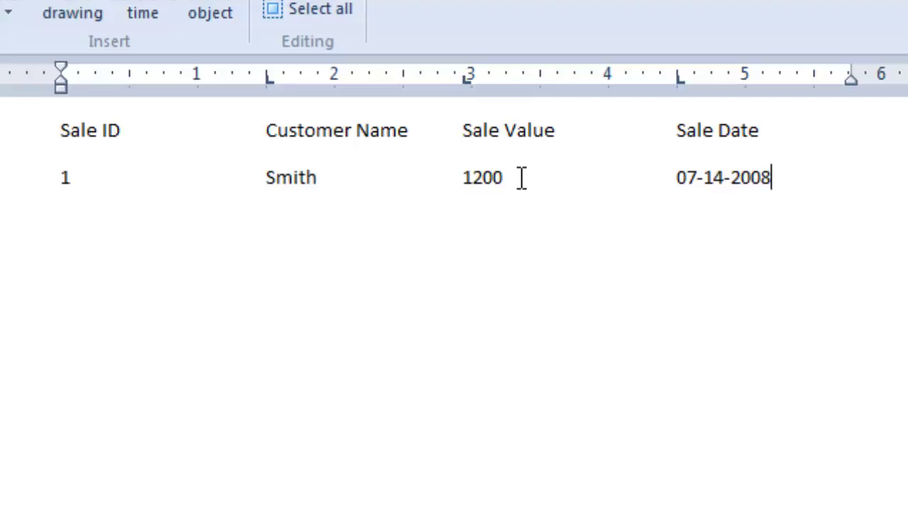
key(Return)
Enter the row for sale 2 at the tab stops: customer's surname, value 1400 and date 08-17-2008.
text(2)
key(Tab)
text(Jo)
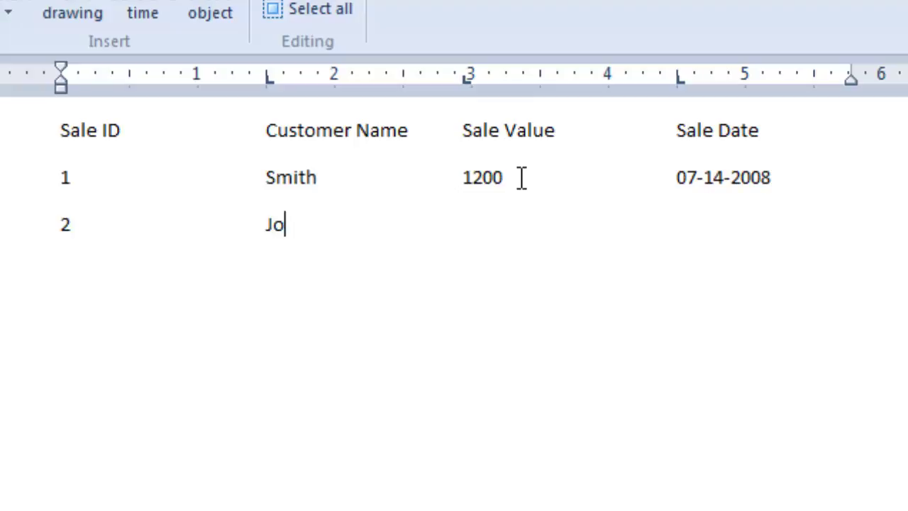
text(hnson)
key(Tab)
text(1400)
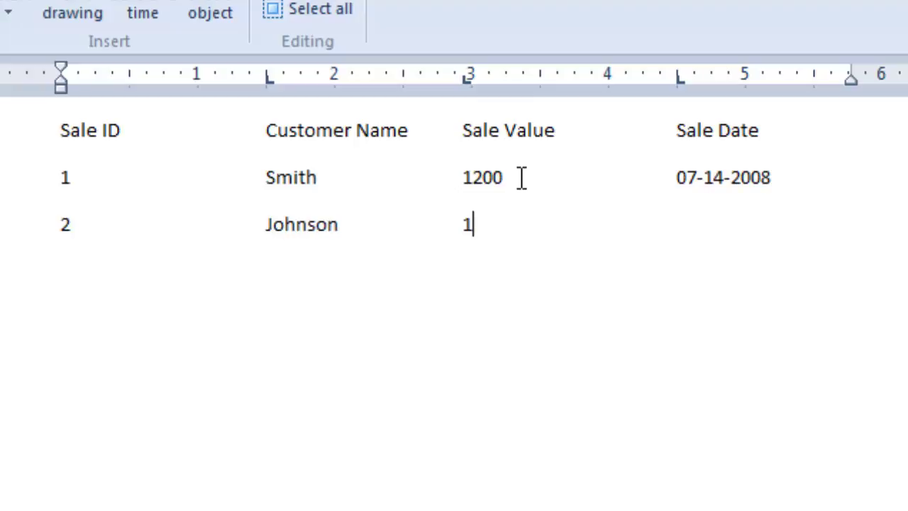
key(Tab)
text(08-)
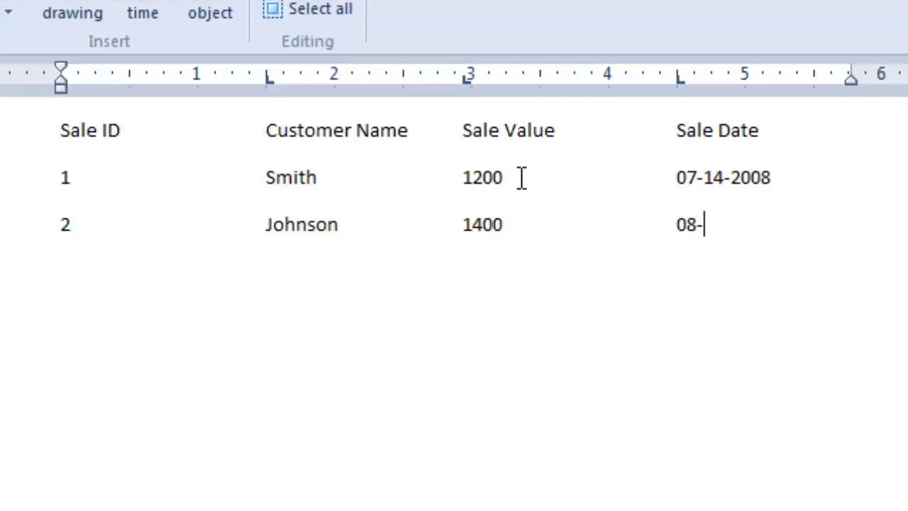
text(17-2008)
key(Return)
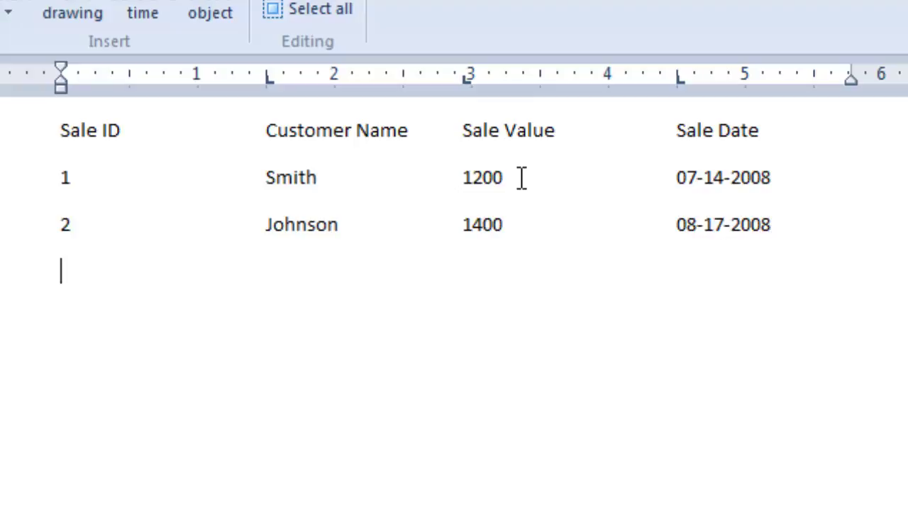
Enter the row for sale 3 at the tab stops: customer's surname, value 600 and date 08-26-2008.
text(3)
key(Tab)
text(Willia)
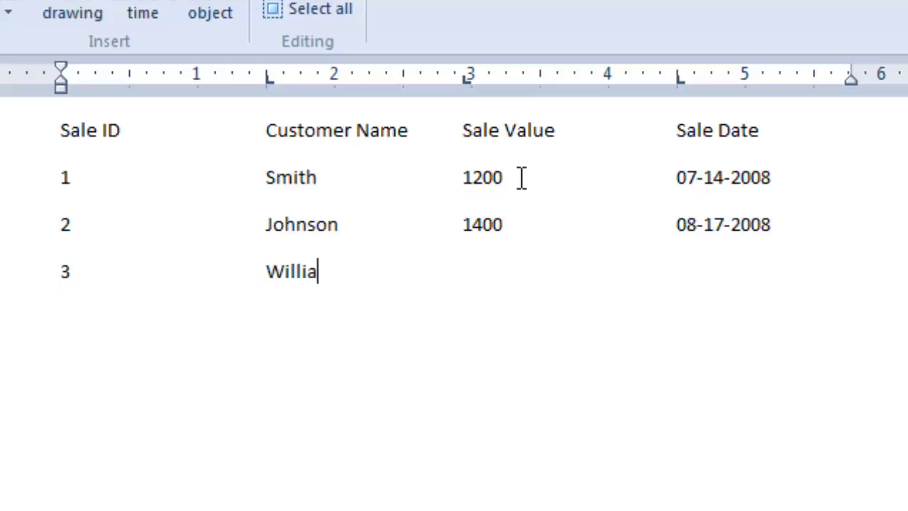
text(ms)
key(Tab)
text(600)
key(Tab)
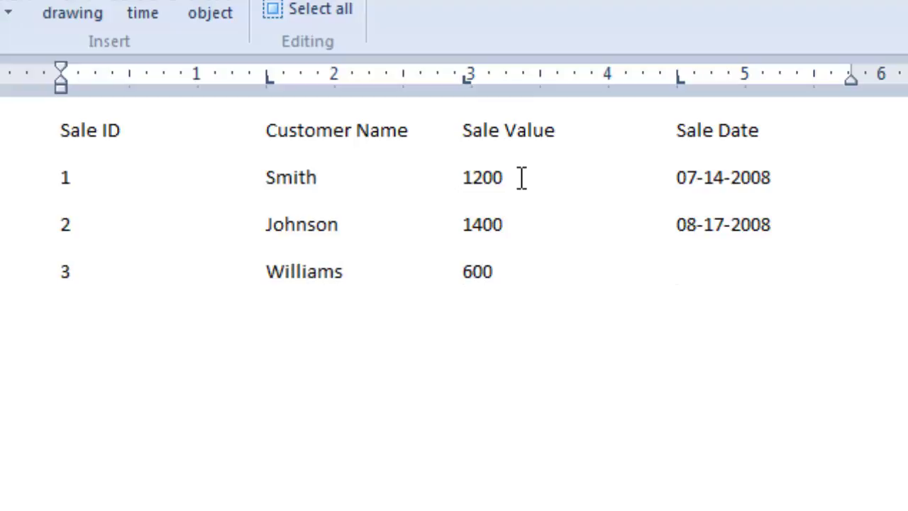
text(08-26)
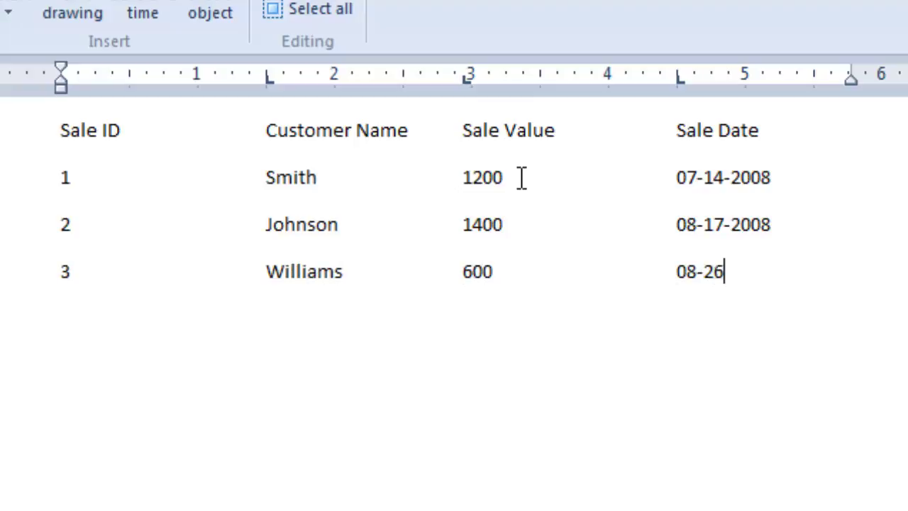
text(-2008)
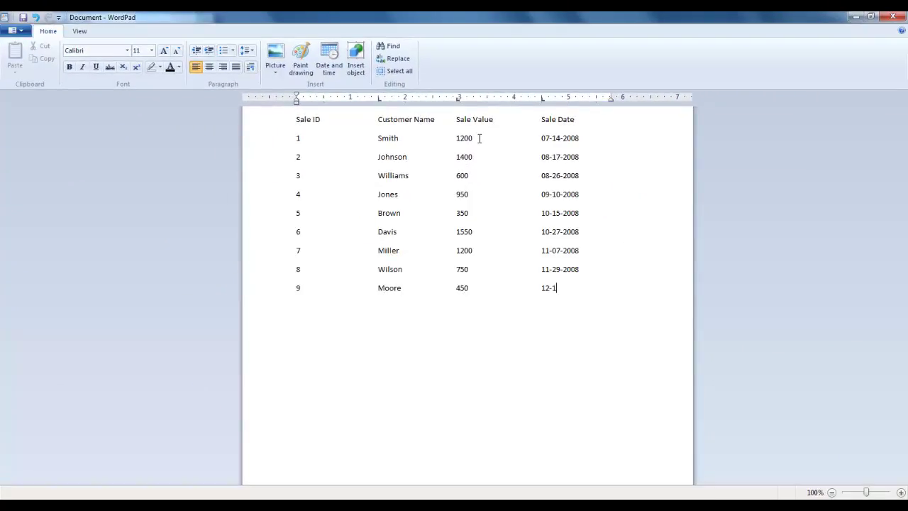
Complete sale 9's date as 12-15-2008 and enter sale 10 with the customer's surname, value 700 and date 01-05-2009.
text(5-20)
text(ayl)
text(-05-200)
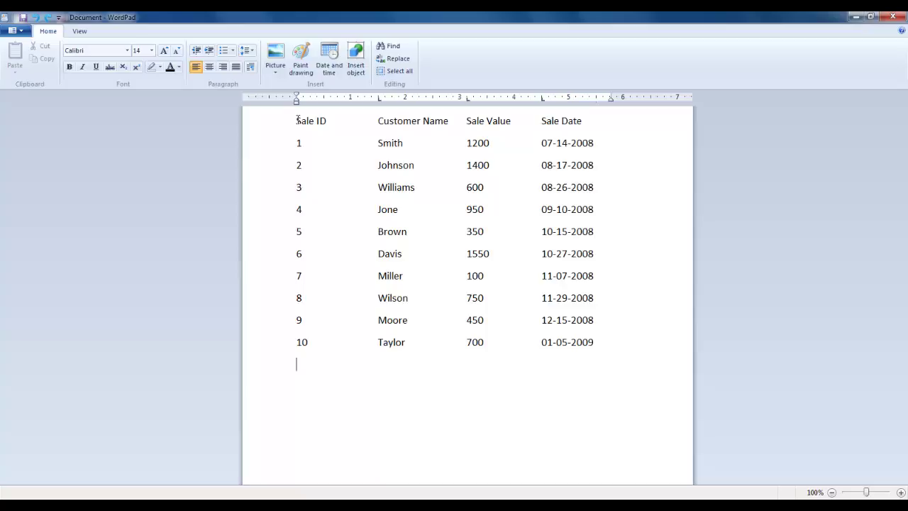
For the whole chart, move the Sale Value tab stop to about 3.25 inches and the Customer Name tab stop to about 1.25 inches.
drag(297, 120, 653, 342)
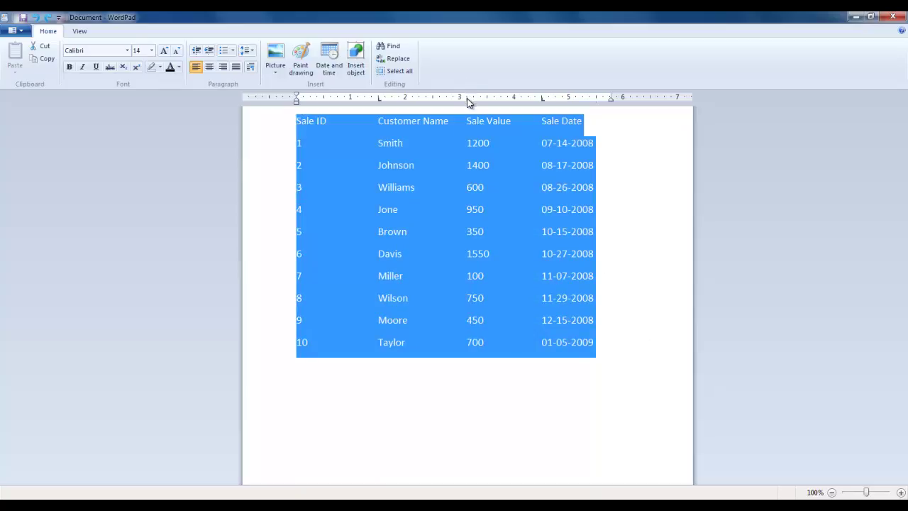
drag(467, 98, 473, 97)
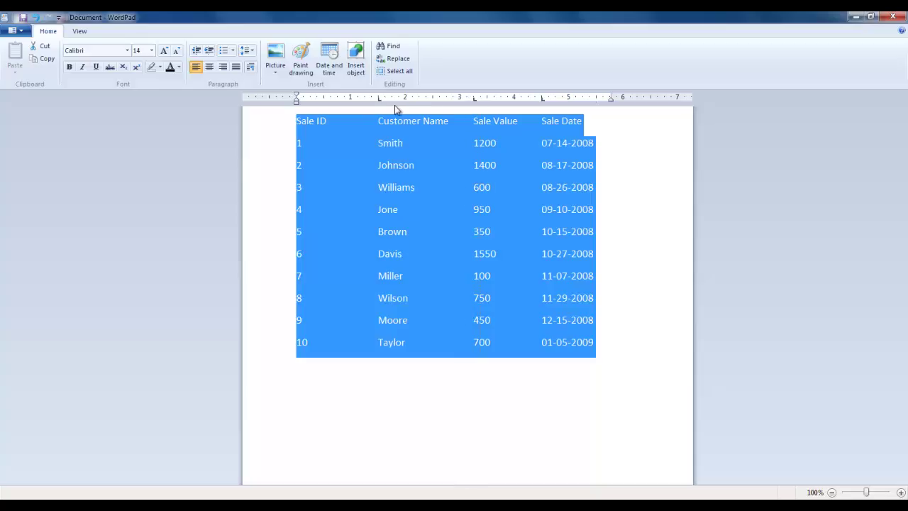
drag(379, 101, 364, 101)
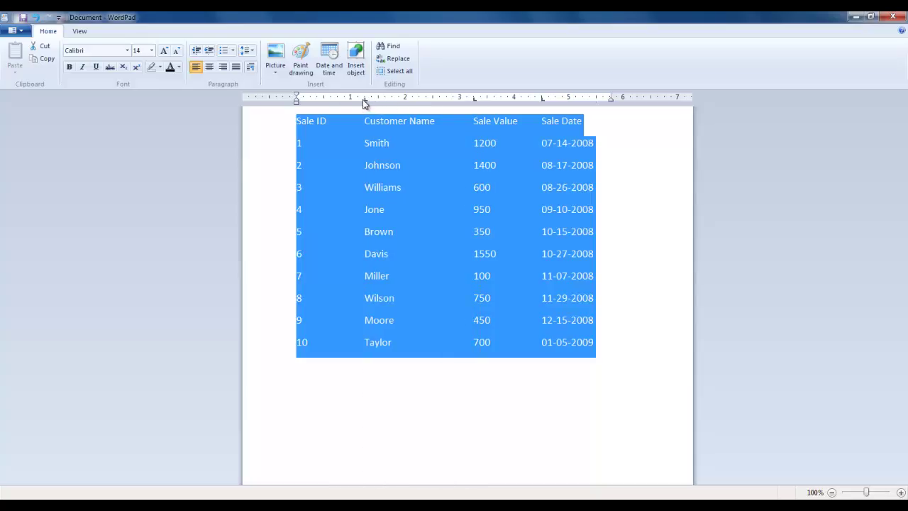
Enlarge the whole chart's font size to 18 and return it to 14.
click(164, 51)
click(164, 51)
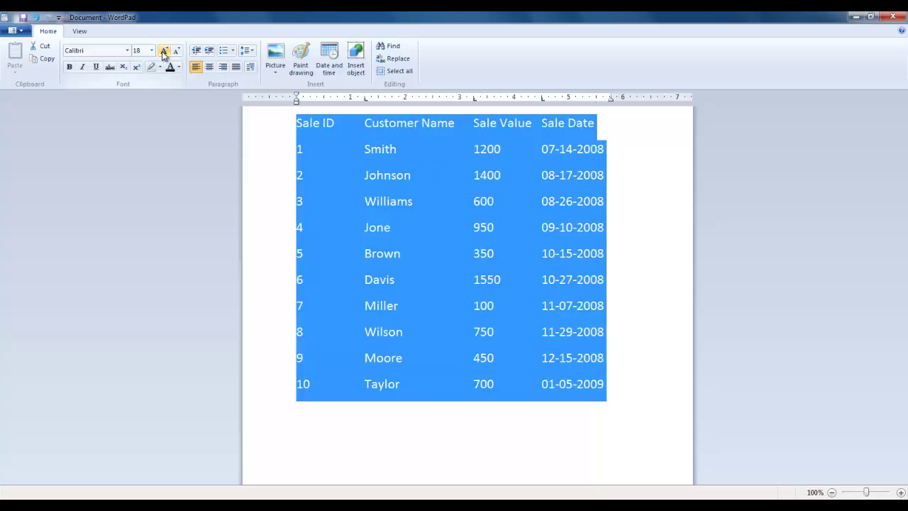
click(176, 51)
click(177, 52)
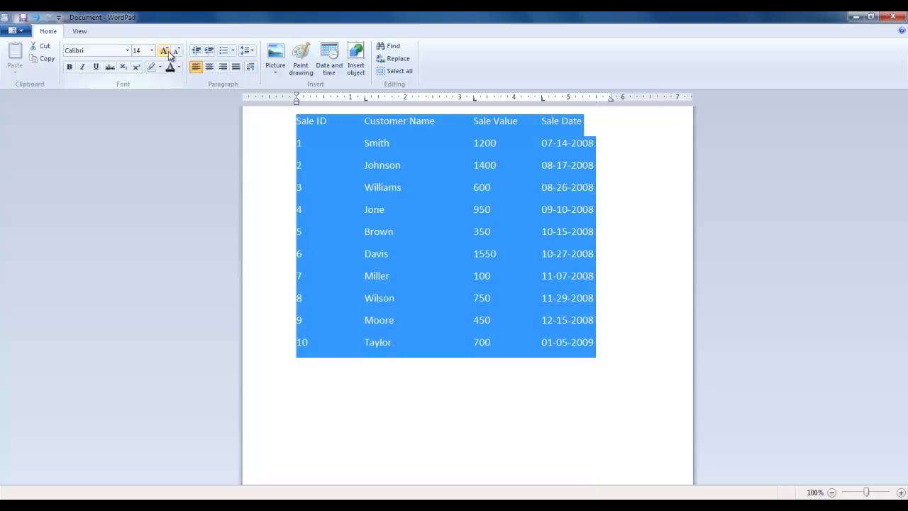
Add a line below the chart and replace its tab stops with new ones at about 1.3, 2.8 and 4 inches.
click(307, 364)
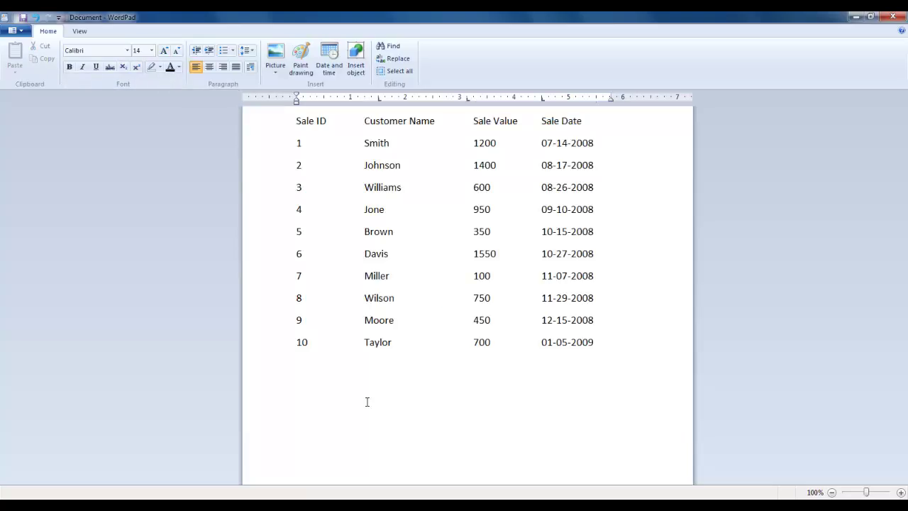
key(Return)
drag(379, 103, 546, 114)
click(368, 99)
click(447, 100)
click(511, 100)
key(BackSpace)
key(BackSpace)
key(BackSpace)
Save the document as "Sale Chart for January" in Rich Text Format in the Documents library.
click(12, 31)
click(39, 102)
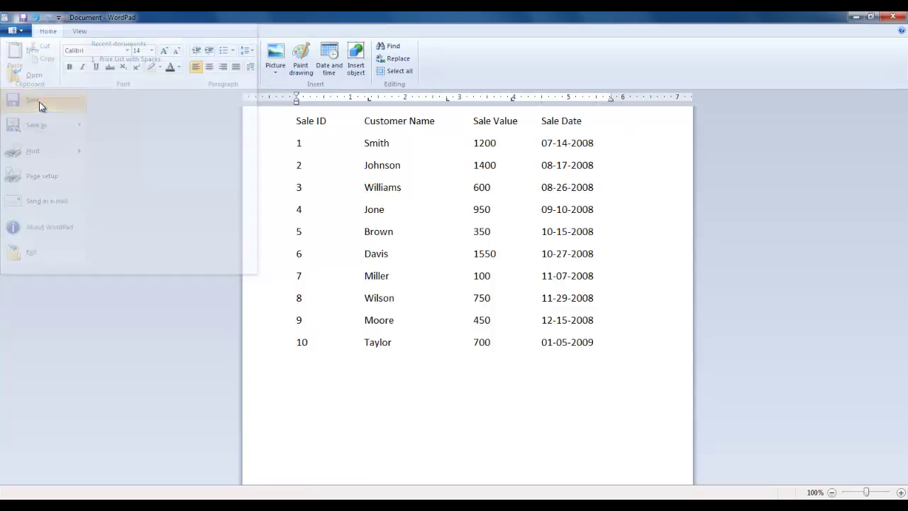
text(S)
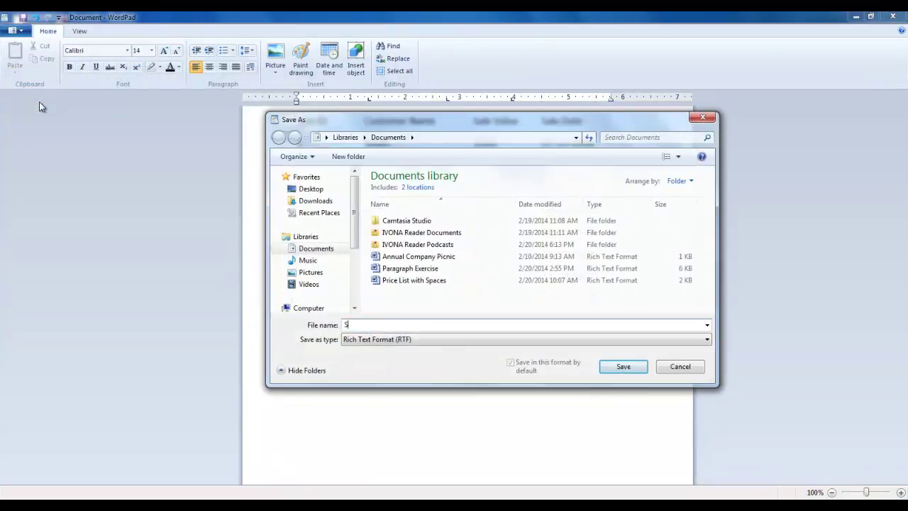
text(ale Chart for January)
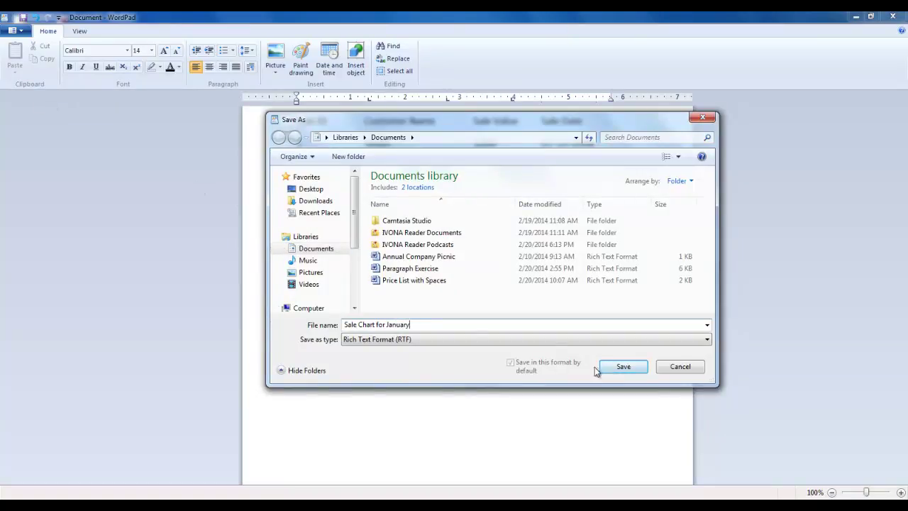
click(623, 366)
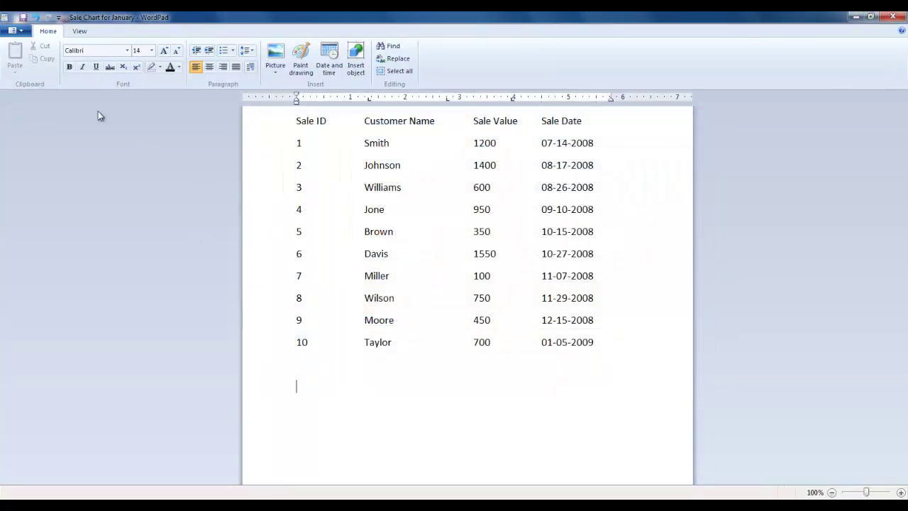
Start a new blank document and set numeric tab stops at 1.53, 2.72 and 2.80 inches for its first paragraph.
click(12, 31)
click(37, 49)
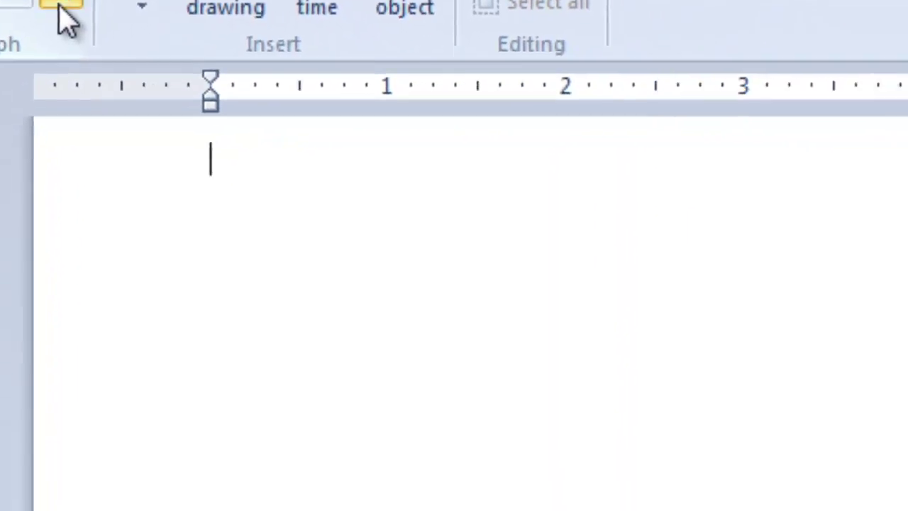
click(284, 291)
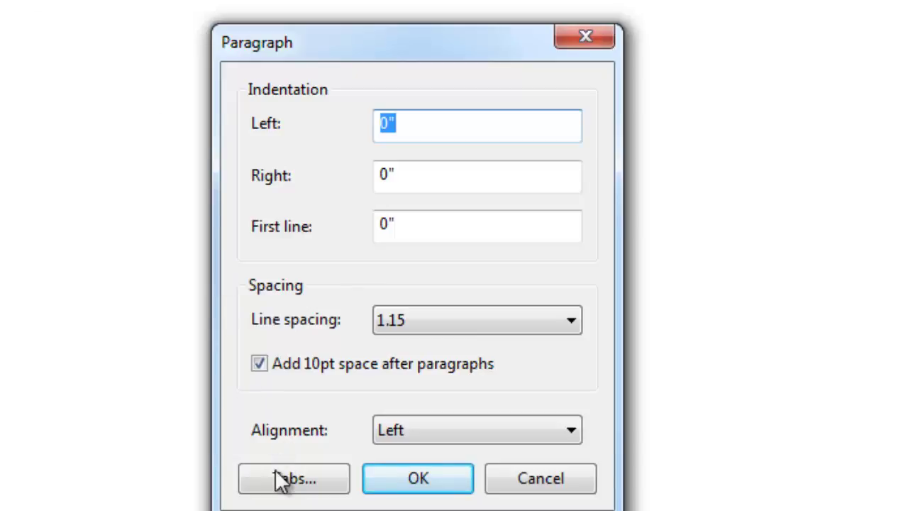
click(253, 485)
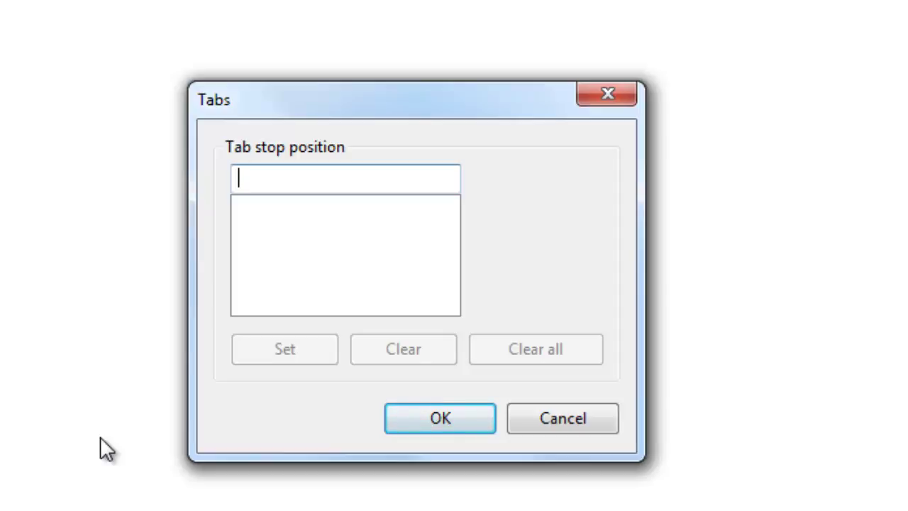
text(1.53)
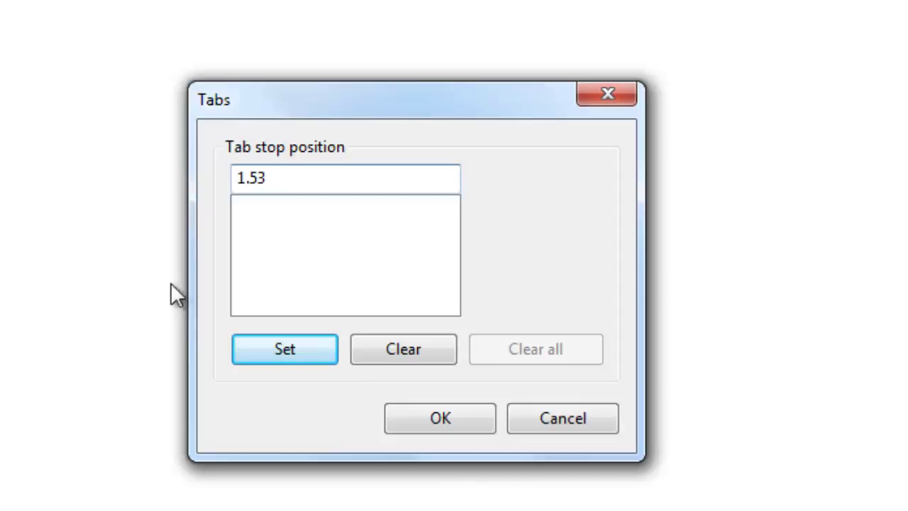
click(260, 355)
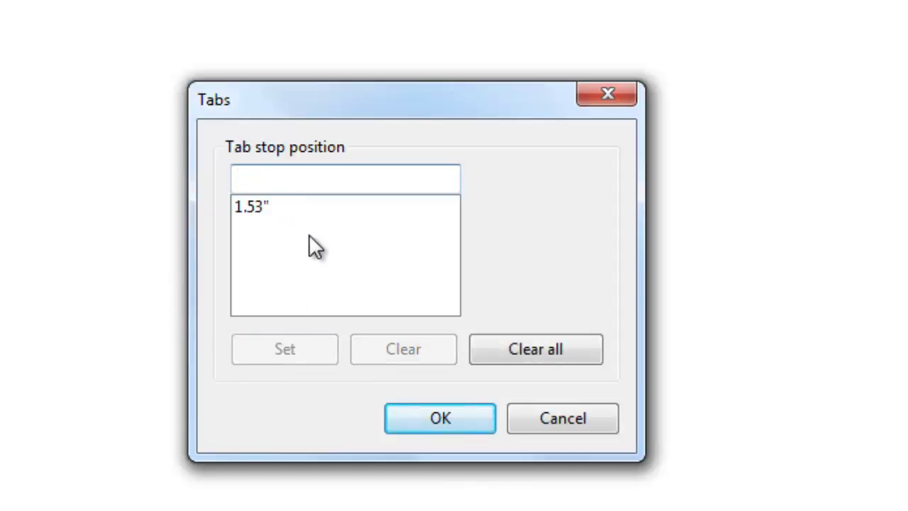
text(2.72)
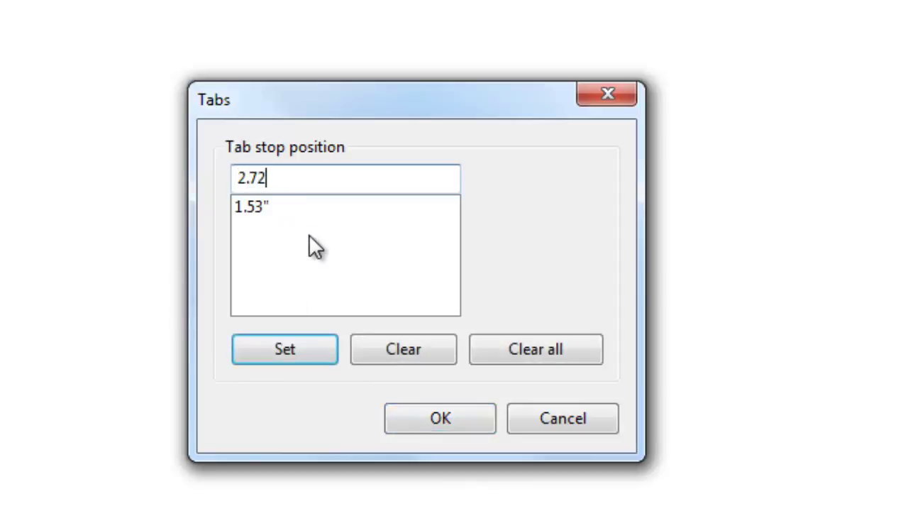
click(253, 347)
text(2.80)
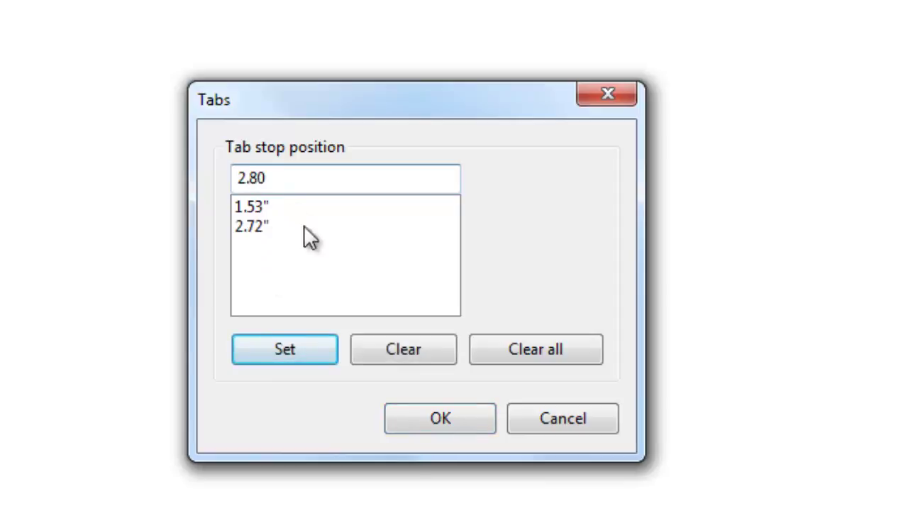
key(Return)
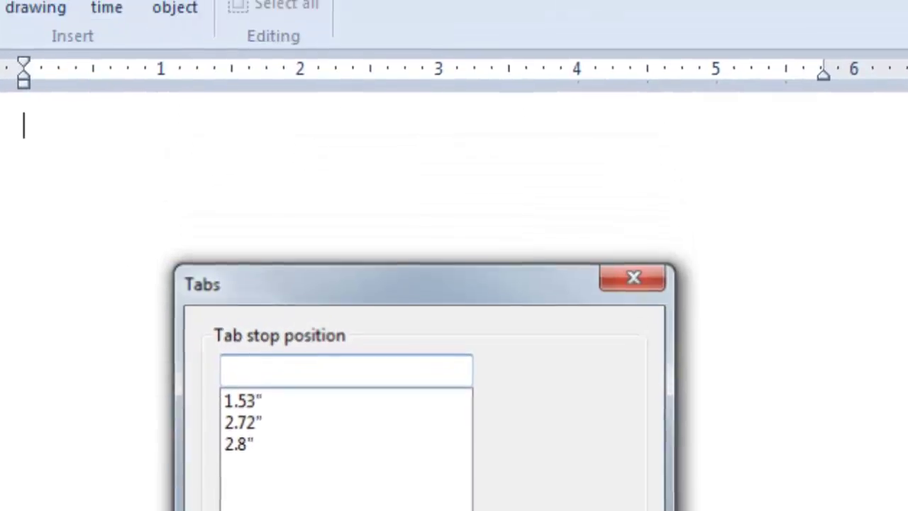
click(408, 418)
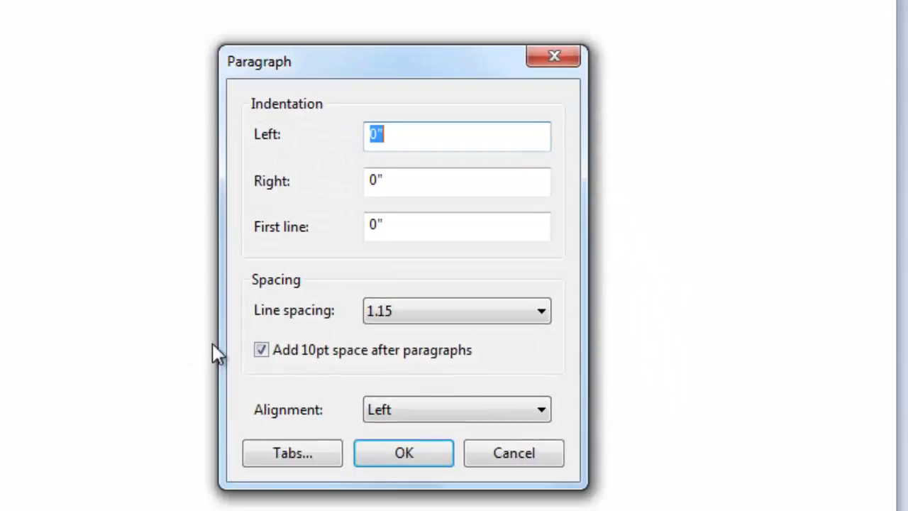
Remove the 2.8-inch tab stop from the paragraph, clear all the remaining tab stops and apply the change.
click(295, 452)
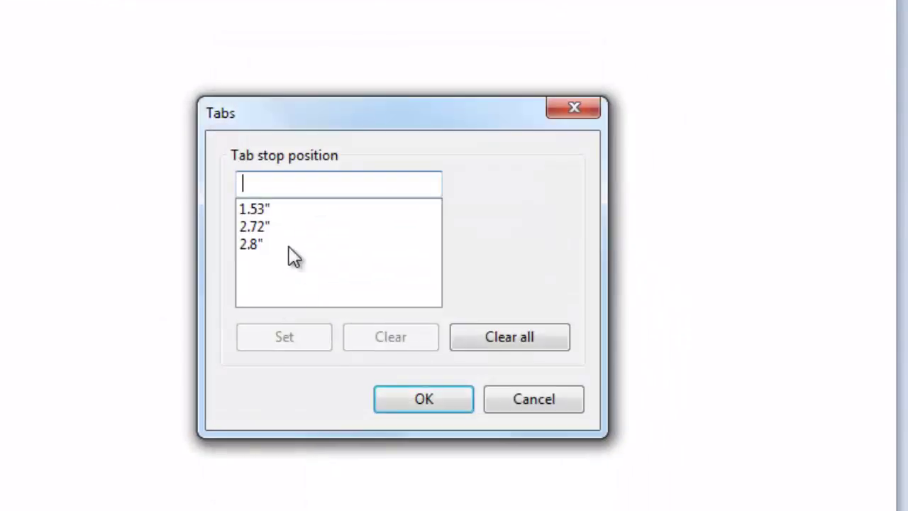
click(255, 245)
click(420, 340)
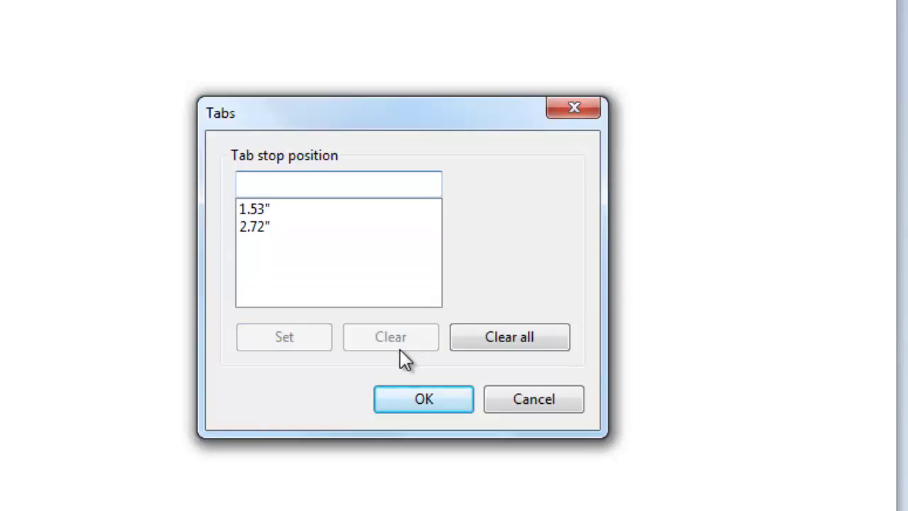
click(508, 338)
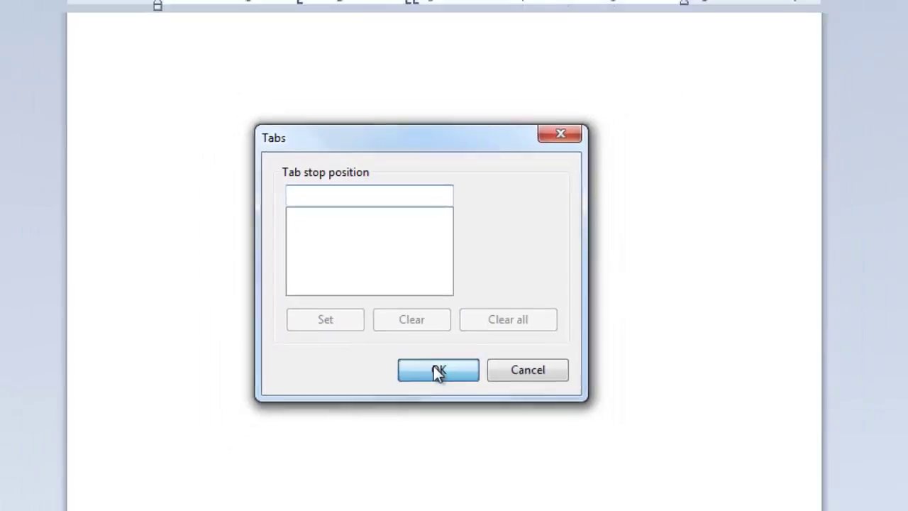
click(423, 399)
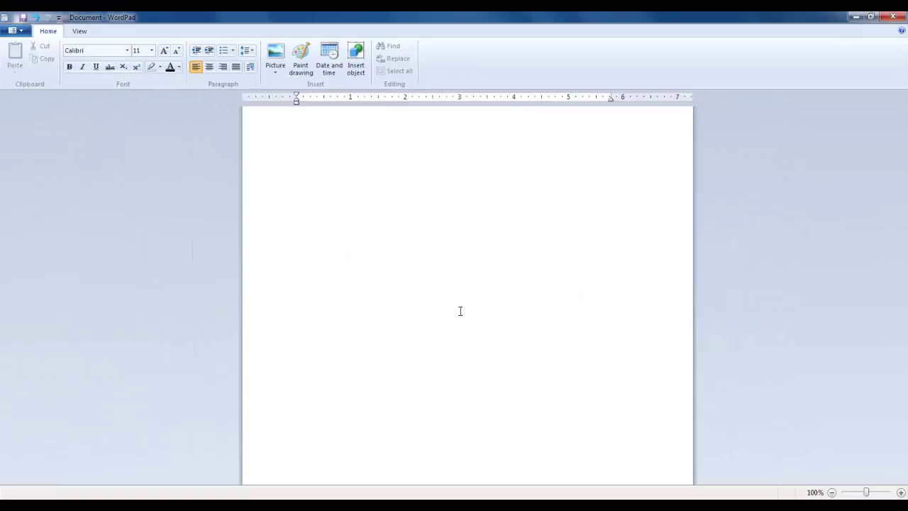